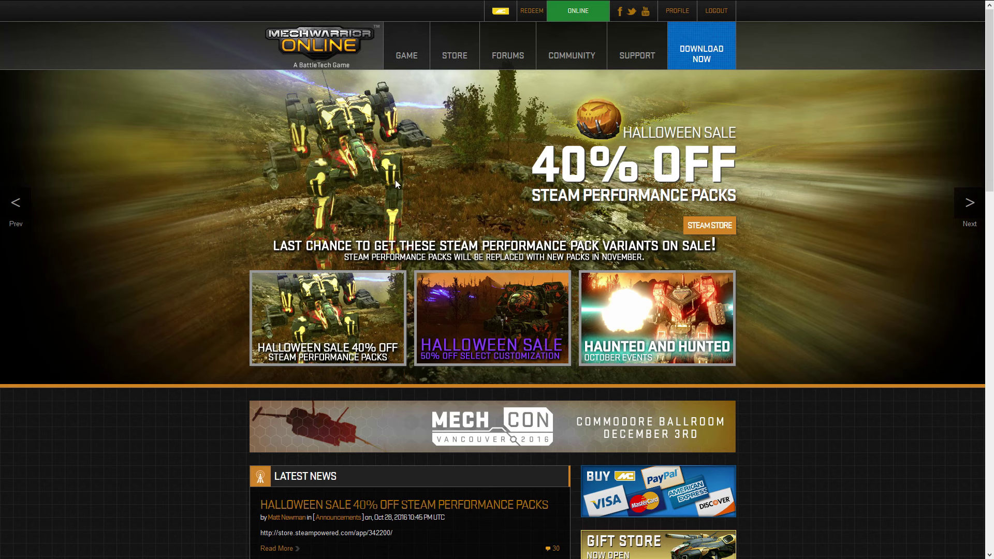
# Step: Show the MechWarrior Online homepage's Halloween Sale banner offering 40% off Steam Performance Packs
pyautogui.moveTo(208, 1)
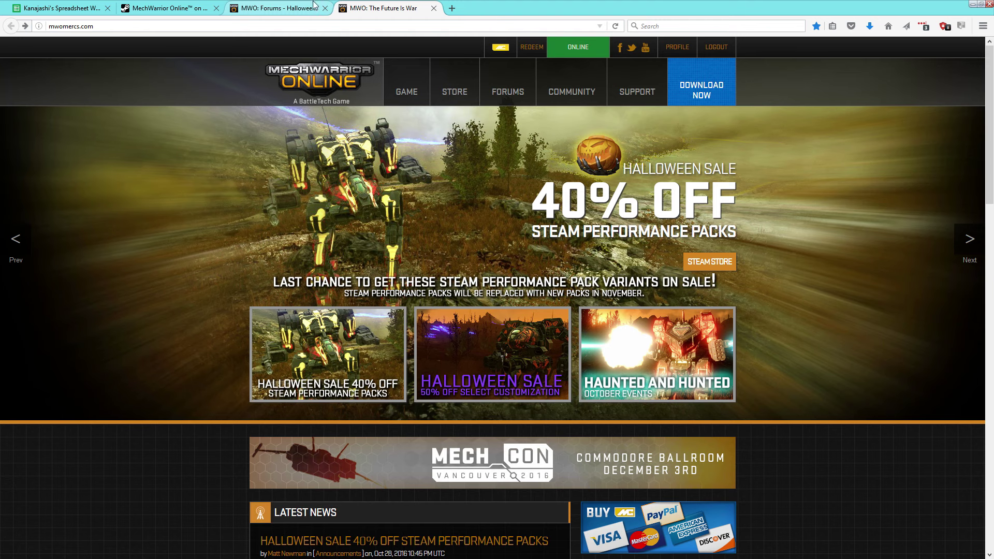
# Step: Scroll the Light 'Mech Performance Pack Steam page and highlight the Raven in its contents
pyautogui.click(186, 6)
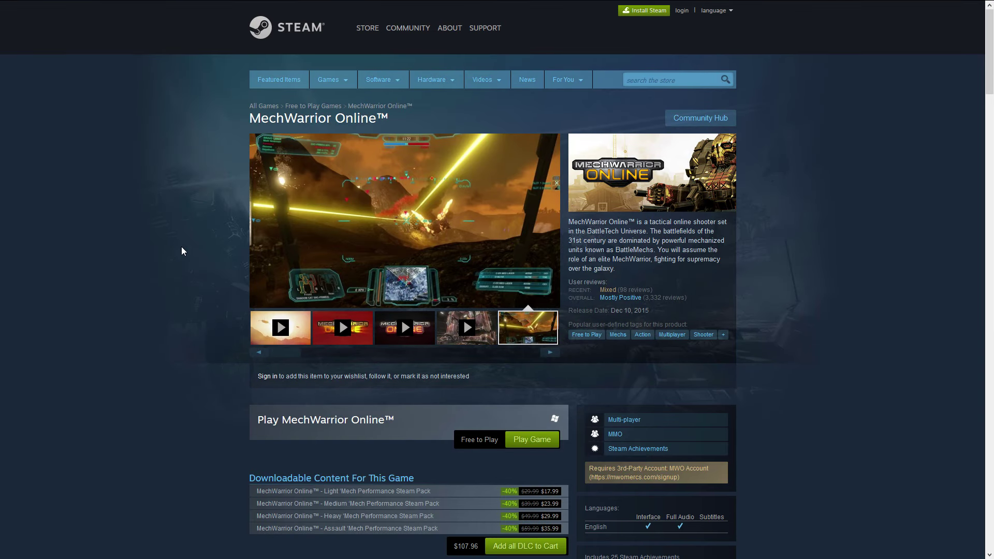
pyautogui.scroll(-3, 182, 247)
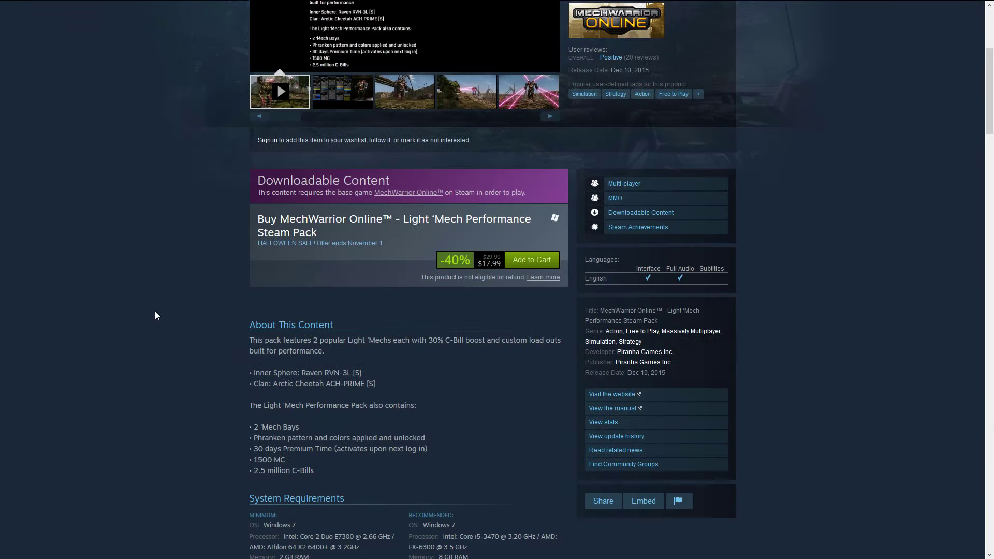
pyautogui.scroll(-2, 156, 315)
pyautogui.moveTo(255, 254); pyautogui.dragTo(250, 255)
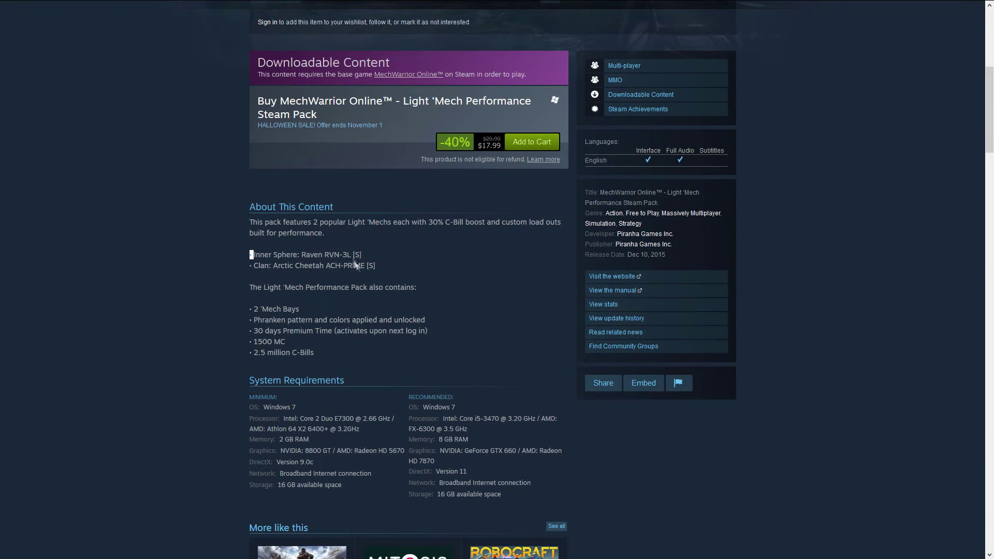
pyautogui.click(390, 267)
pyautogui.moveTo(304, 254); pyautogui.dragTo(349, 254)
# Step: Highlight the Hunchback on the Medium 'Mech pack page, then go back to the Light pack
pyautogui.hotkey('ctrl', 'Tab')
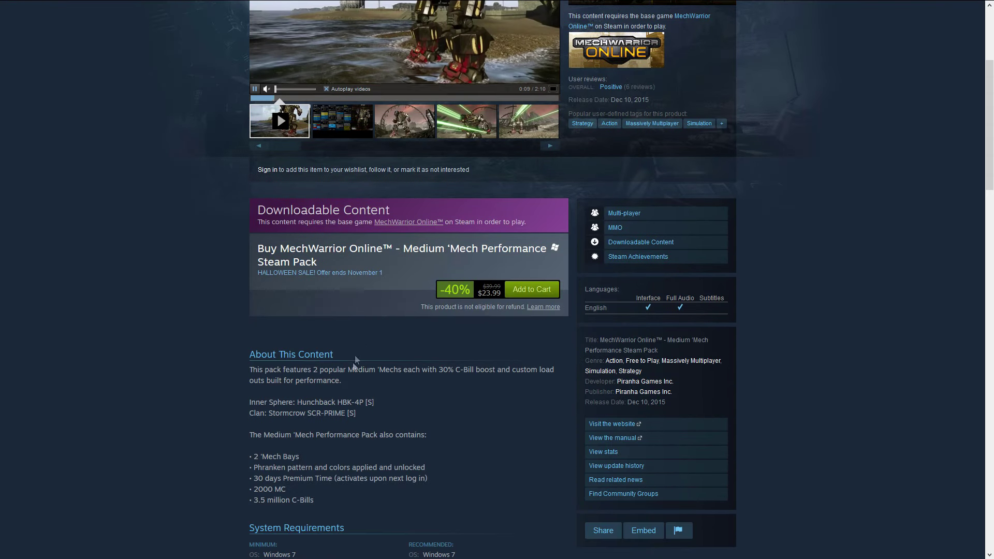
pyautogui.moveTo(303, 403)
pyautogui.mouseDown()
pyautogui.moveTo(251, 402)
pyautogui.moveTo(366, 402)
pyautogui.mouseUp()
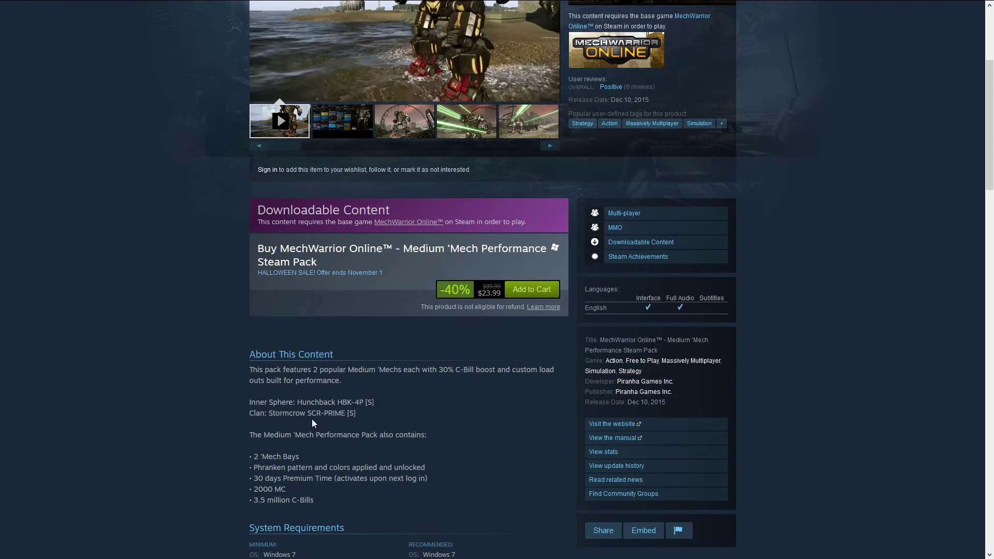
pyautogui.click(286, 7)
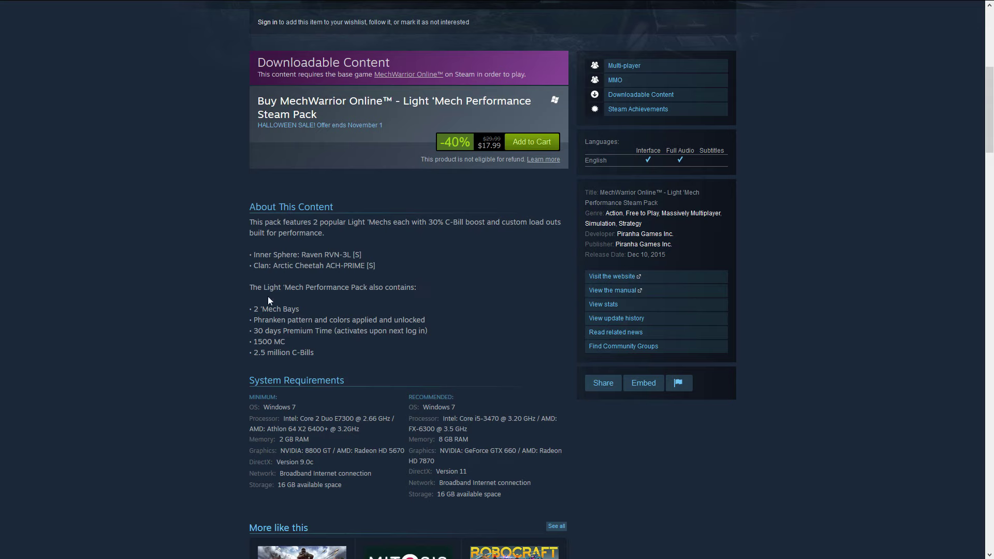
pyautogui.moveTo(261, 310)
pyautogui.mouseDown()
pyautogui.moveTo(318, 317)
pyautogui.moveTo(252, 320)
pyautogui.moveTo(459, 323)
pyautogui.mouseUp()
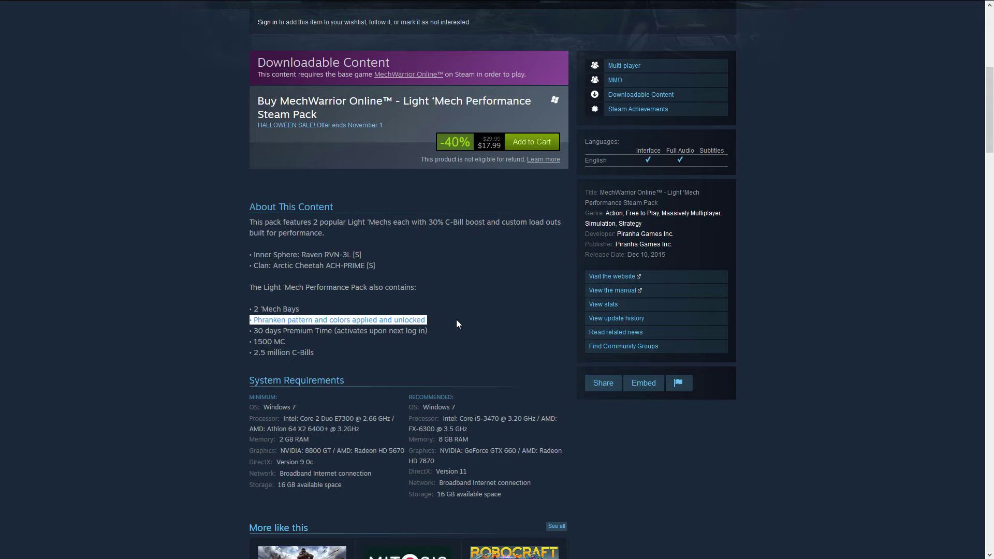
pyautogui.moveTo(254, 330); pyautogui.dragTo(466, 326)
pyautogui.click(466, 326)
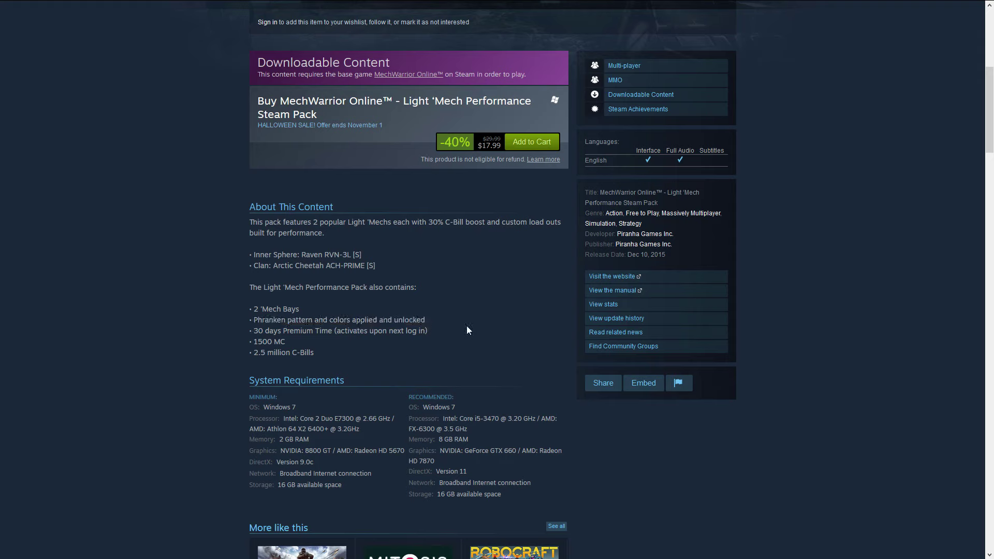
pyautogui.moveTo(252, 342); pyautogui.dragTo(324, 351)
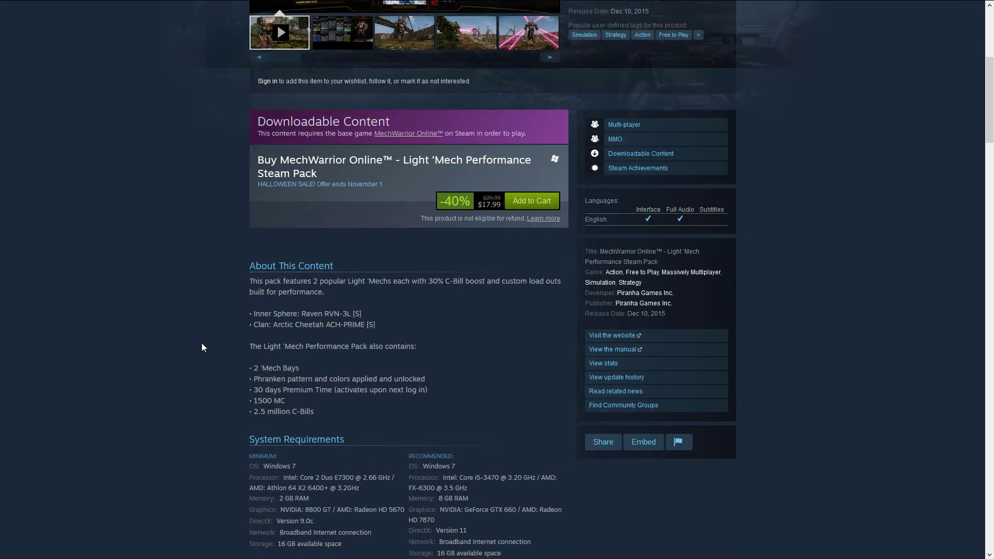
pyautogui.moveTo(356, 12)
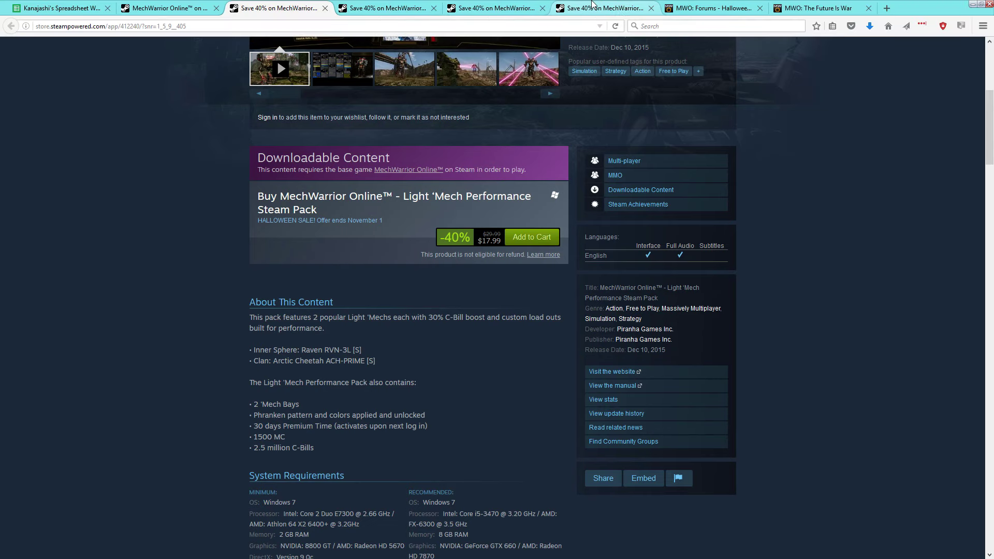
pyautogui.click(355, 11)
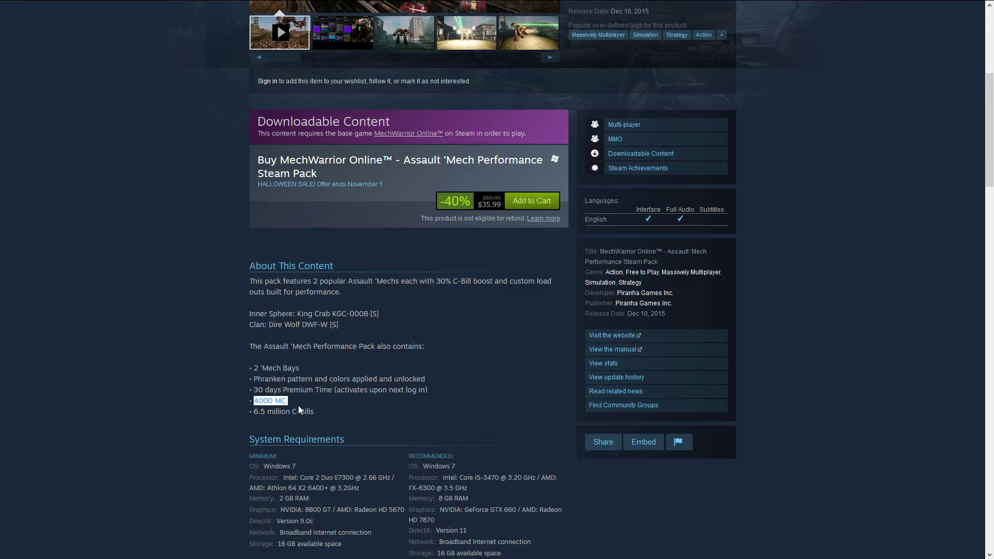
pyautogui.click(512, 3)
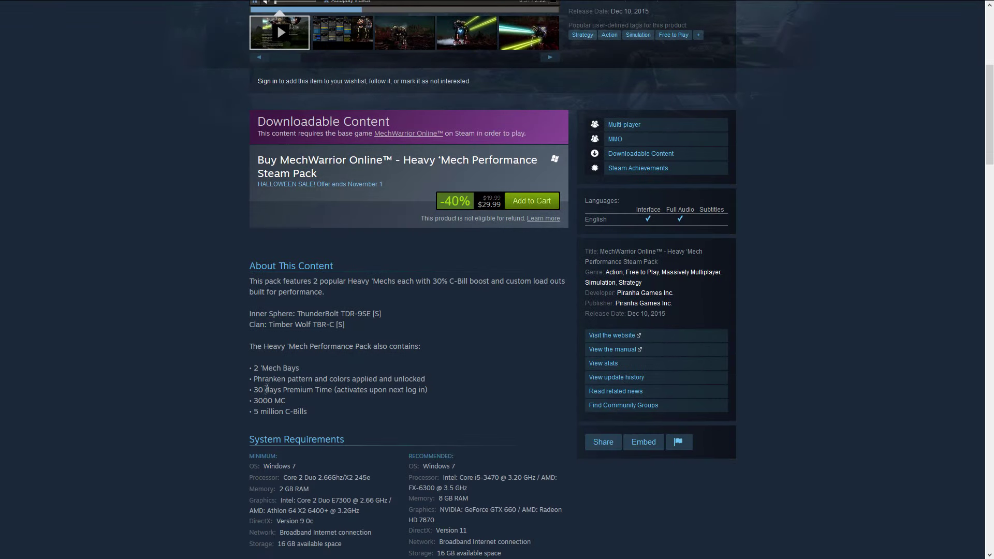
pyautogui.click(383, 8)
pyautogui.scroll(-5, 368, 191)
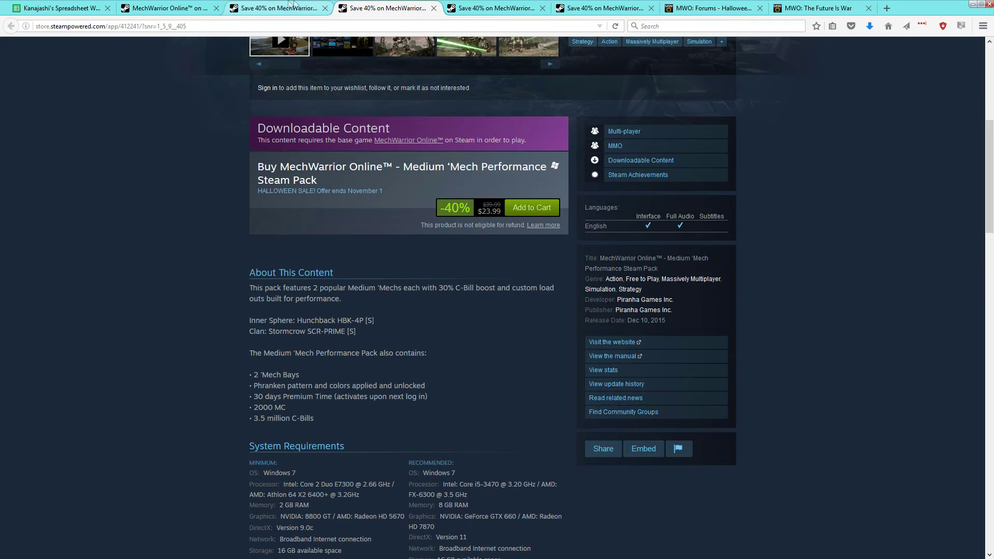
pyautogui.click(290, 8)
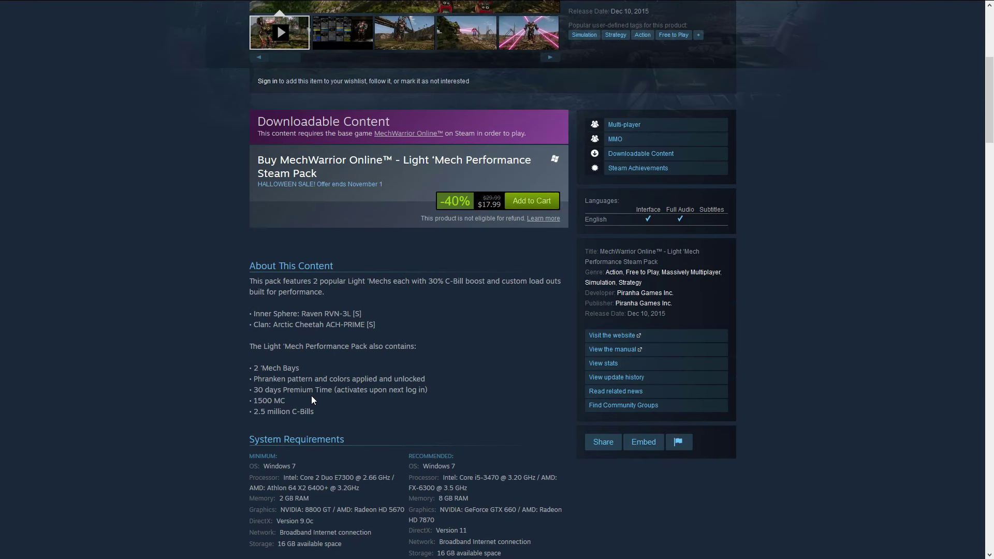
pyautogui.moveTo(252, 413); pyautogui.dragTo(337, 413)
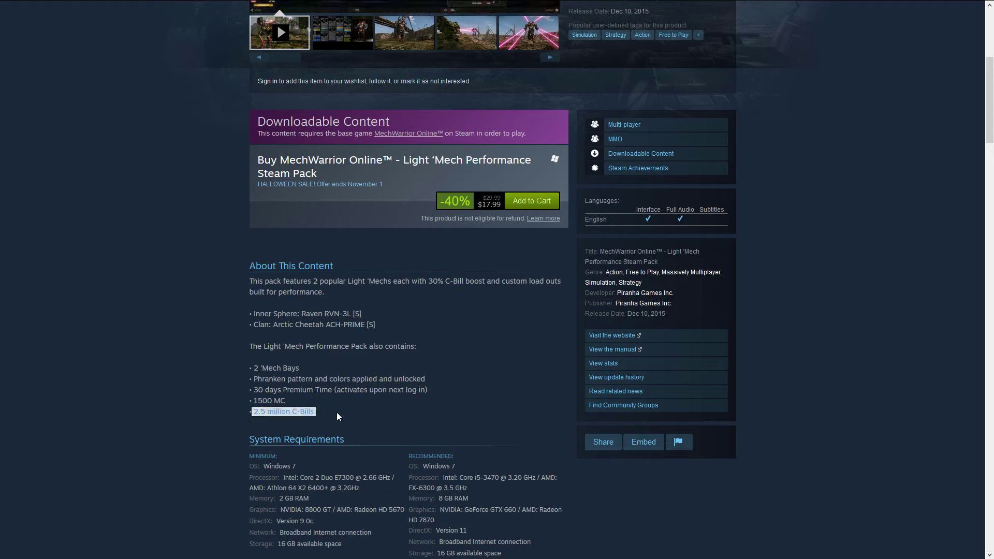
pyautogui.click(337, 413)
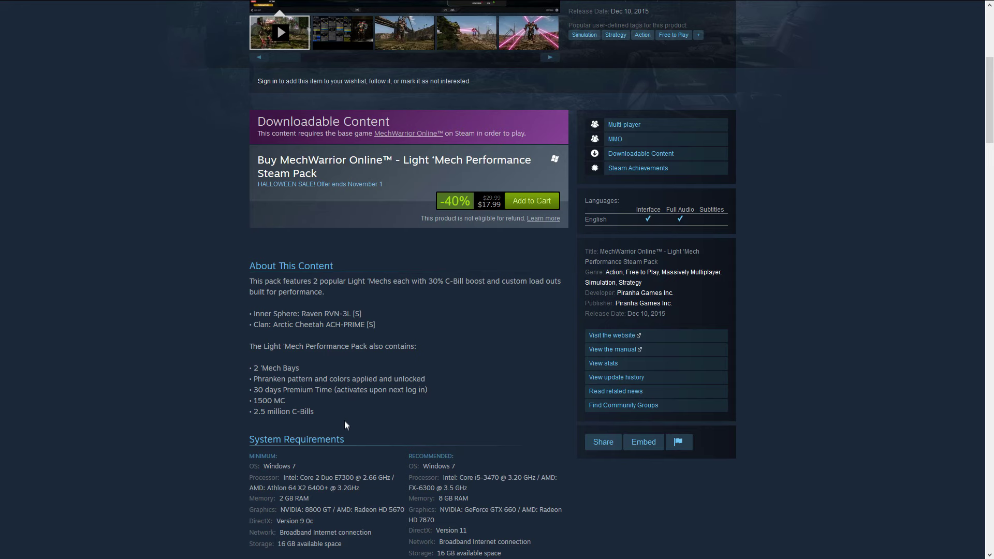
pyautogui.scroll(1, 481, 278)
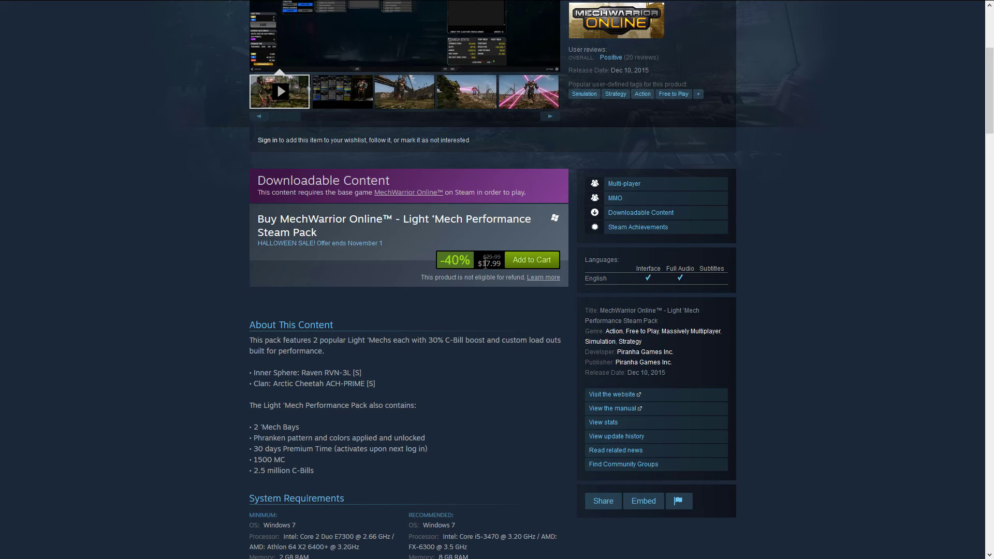
pyautogui.moveTo(485, 256); pyautogui.dragTo(502, 258)
pyautogui.click(480, 328)
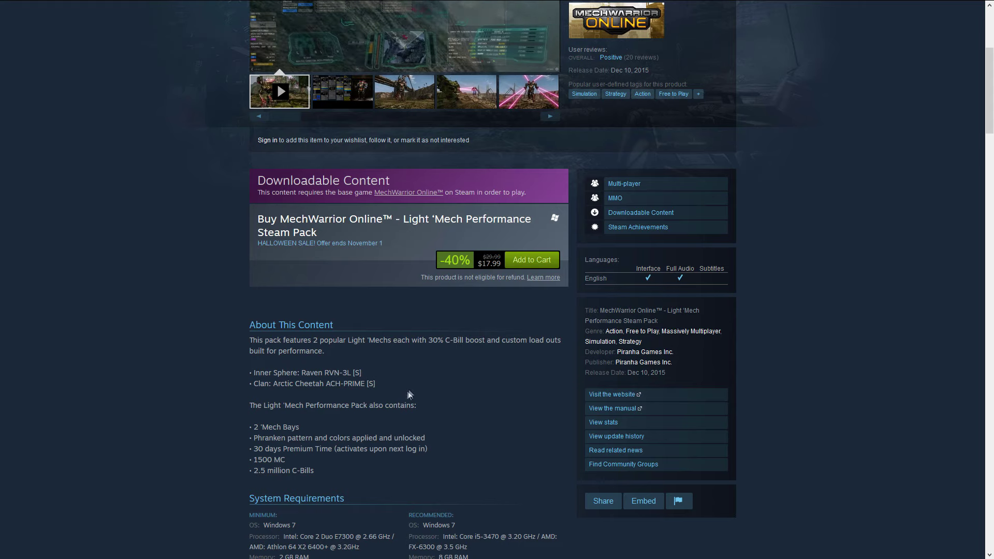
pyautogui.scroll(5, 232, 430)
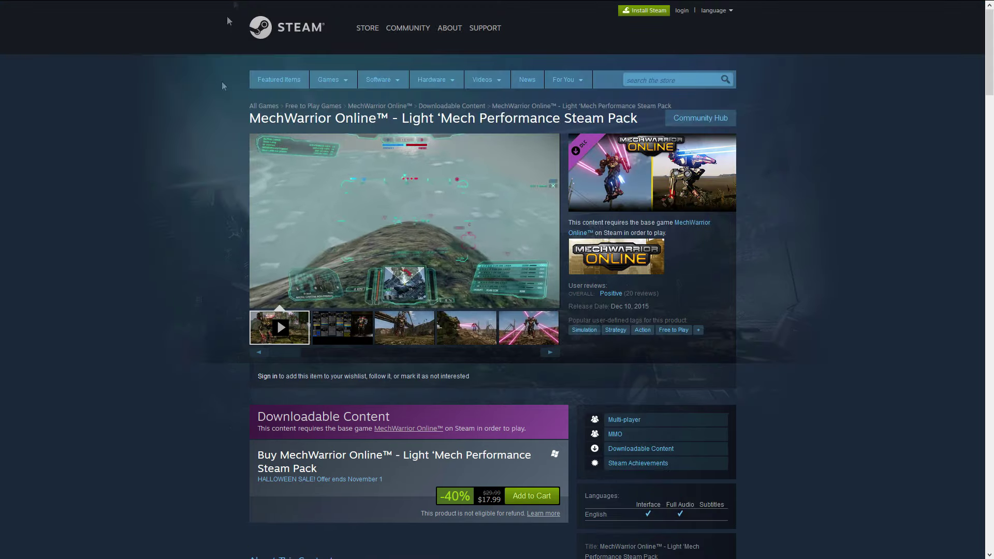
# Step: Go to the Economy sheet, browse its exchange rates, and select the MC Ratio 250 in F5
pyautogui.moveTo(105, 4)
pyautogui.click(81, 6)
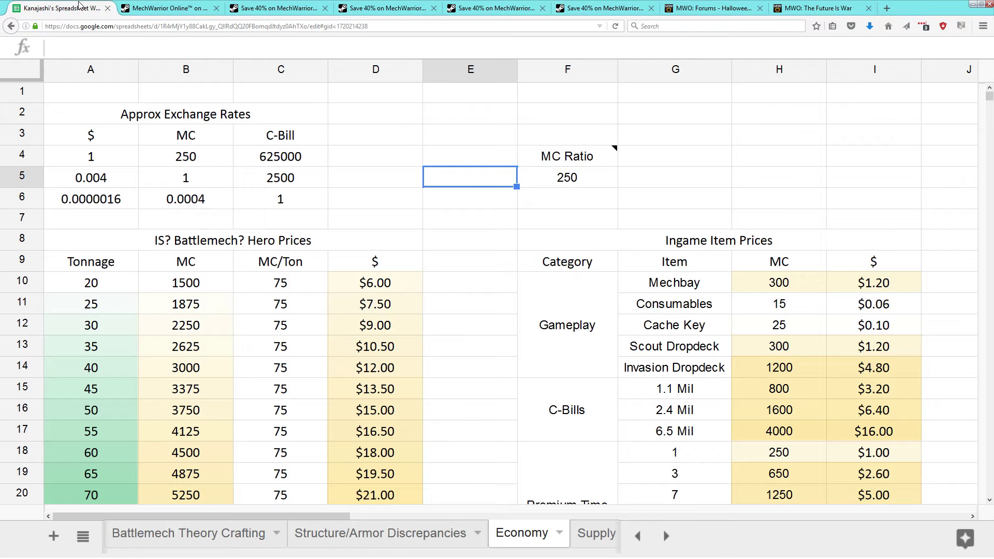
pyautogui.click(426, 123)
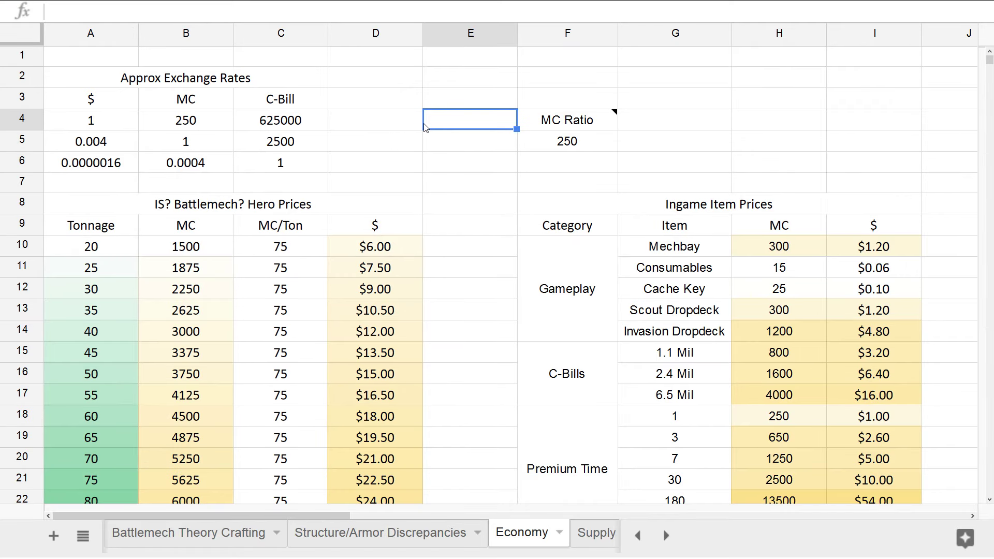
pyautogui.click(409, 143)
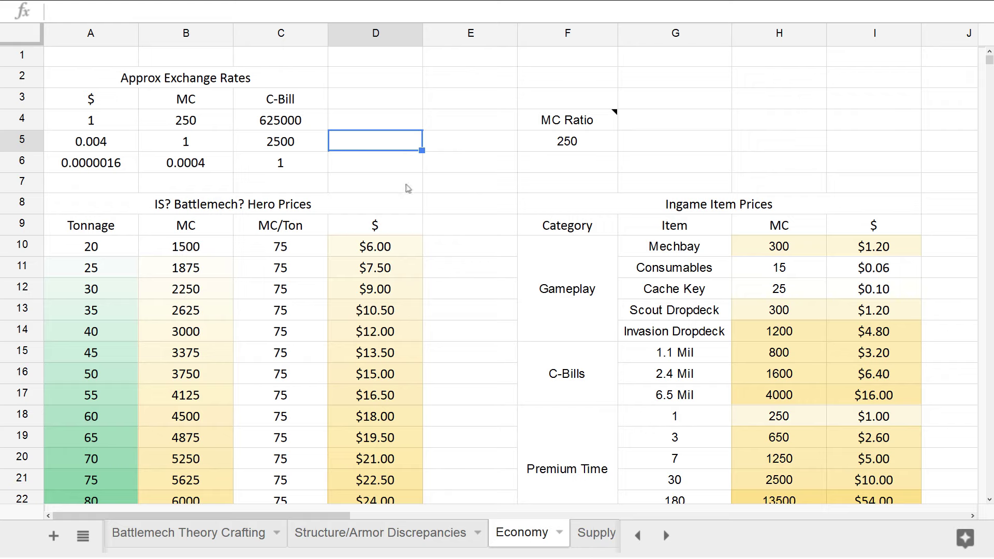
pyautogui.click(443, 181)
pyautogui.scroll(-6, 476, 210)
pyautogui.scroll(-4, 476, 210)
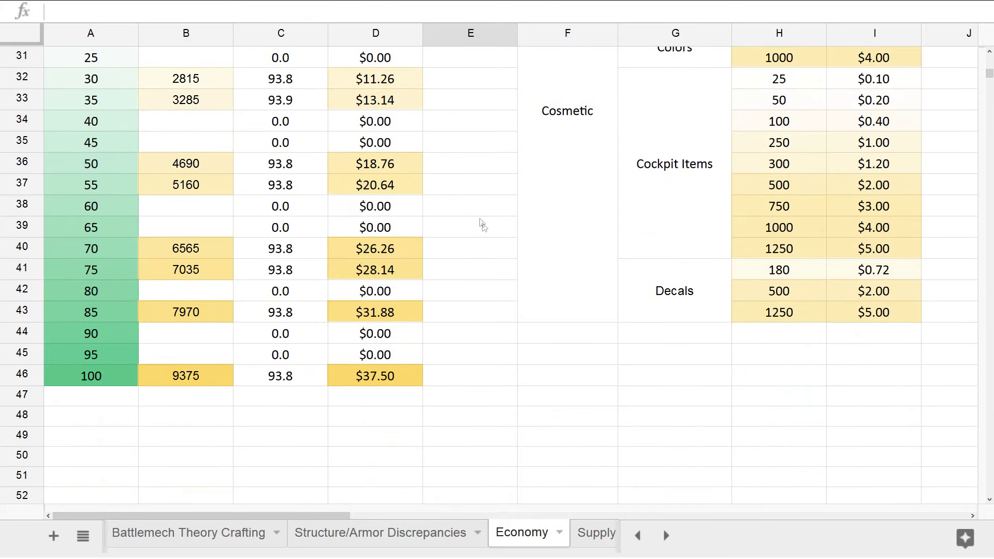
pyautogui.scroll(8, 532, 311)
pyautogui.scroll(2, 532, 311)
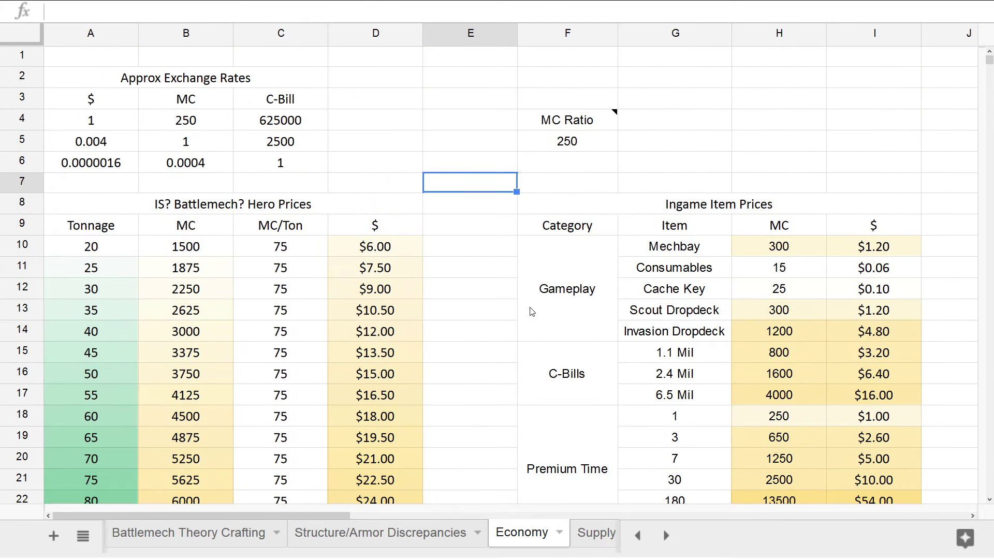
pyautogui.click(579, 149)
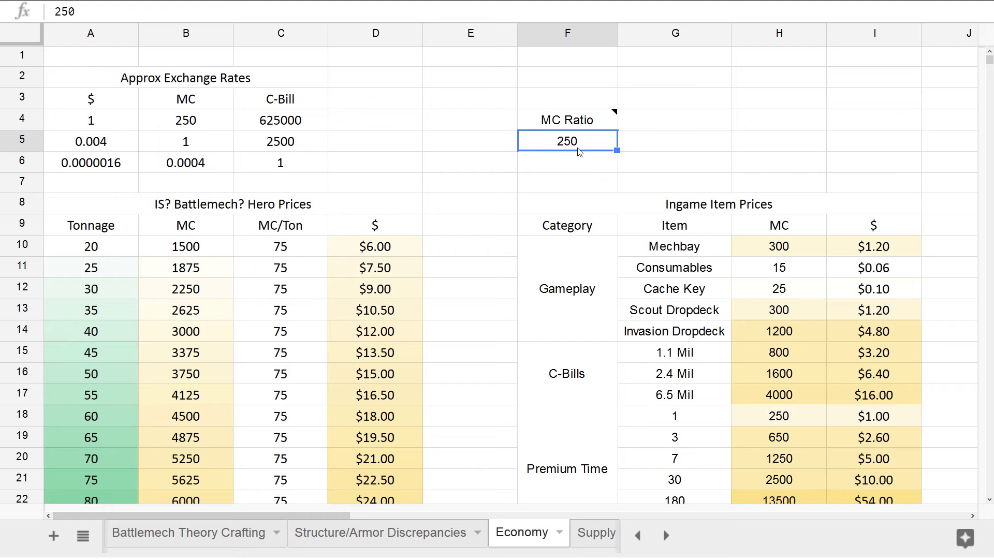
pyautogui.scroll(-20, 639, 290)
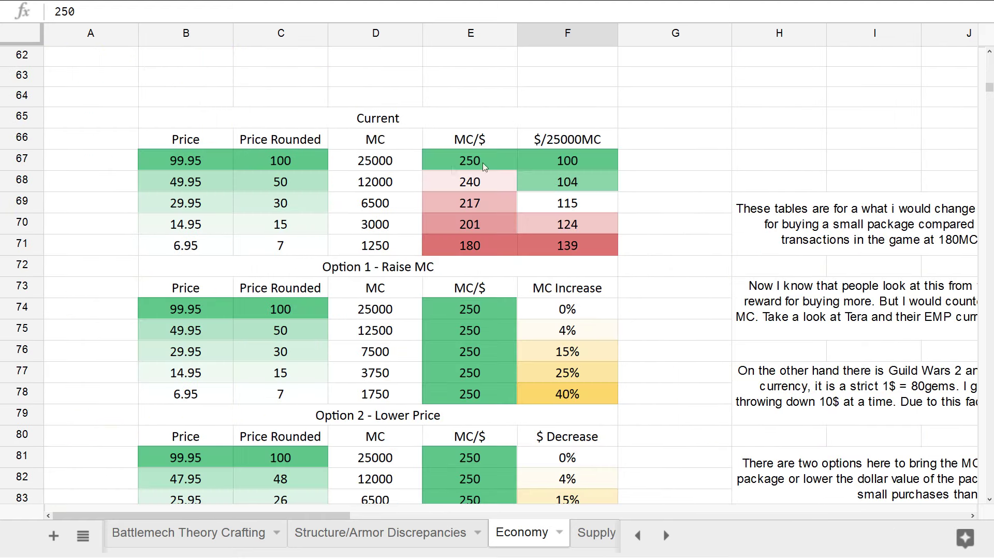
pyautogui.click(493, 169)
pyautogui.moveTo(493, 175); pyautogui.dragTo(470, 244)
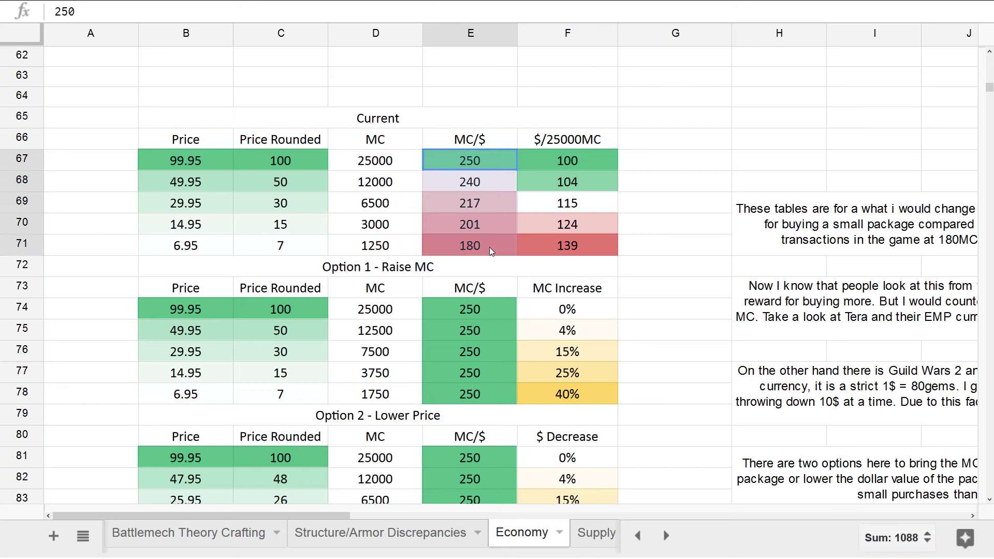
pyautogui.moveTo(379, 169); pyautogui.dragTo(377, 242)
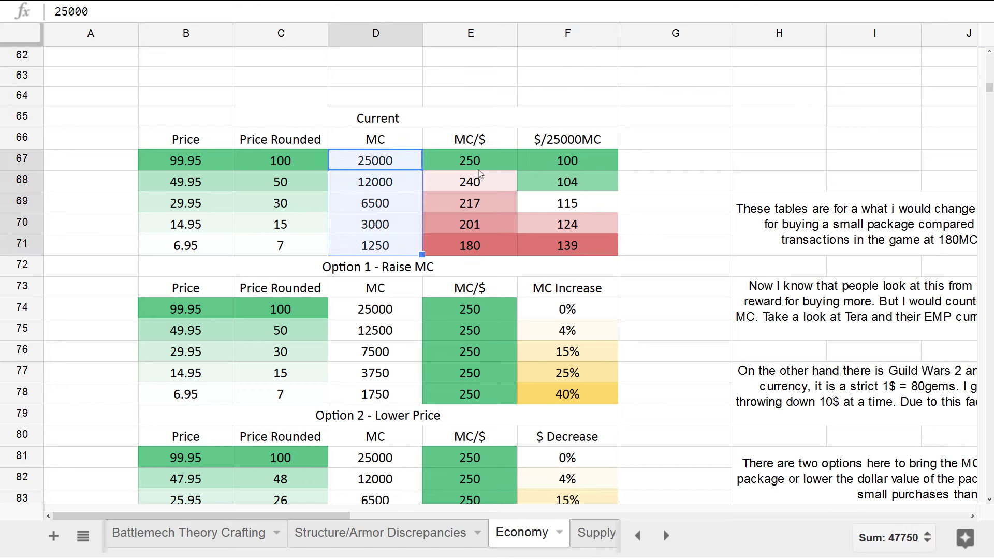
pyautogui.moveTo(481, 175); pyautogui.dragTo(483, 256)
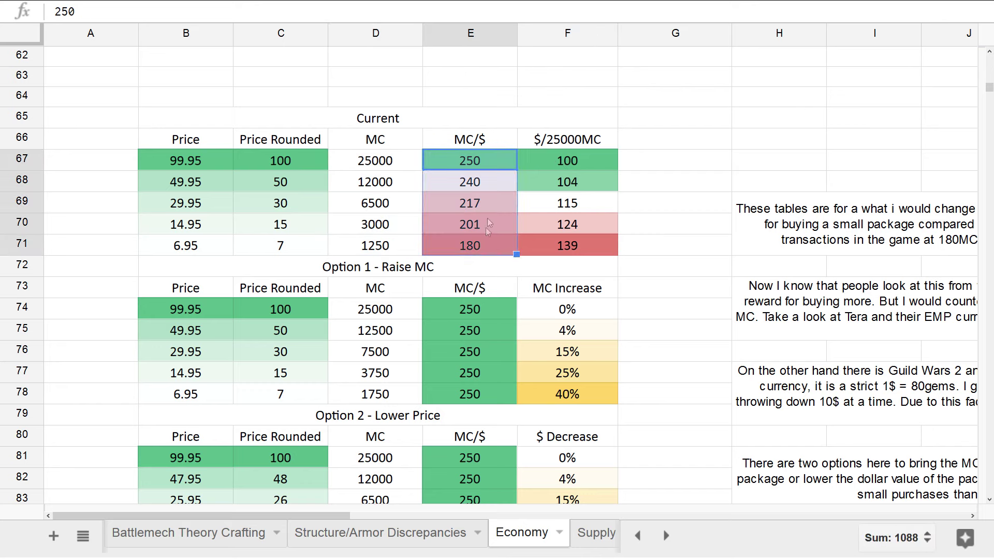
pyautogui.click(487, 252)
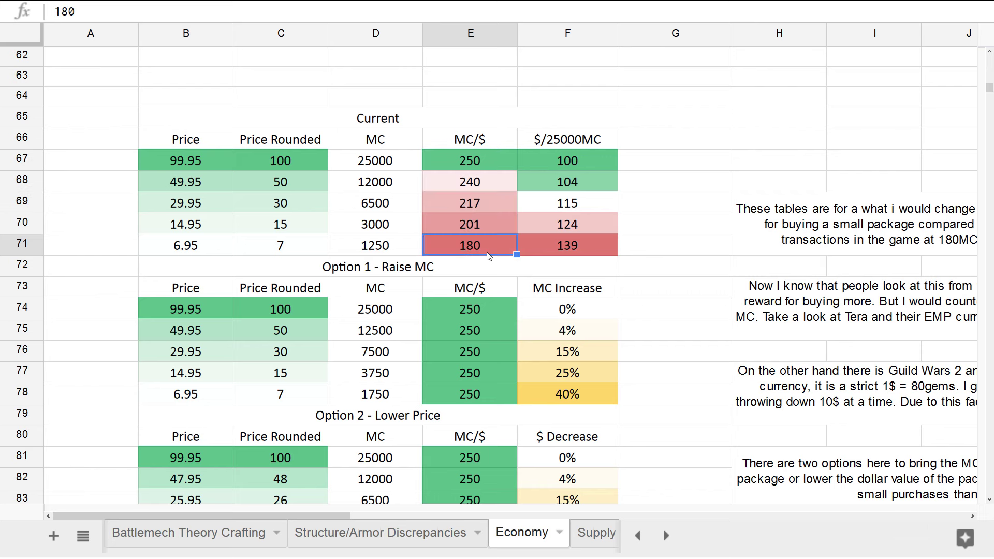
pyautogui.click(490, 161)
pyautogui.scroll(15, 524, 300)
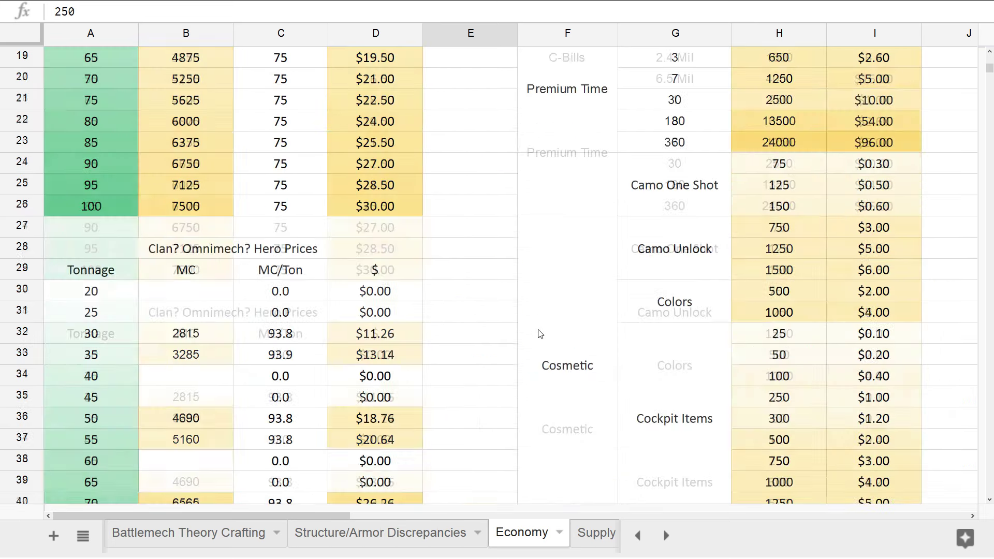
pyautogui.click(569, 143)
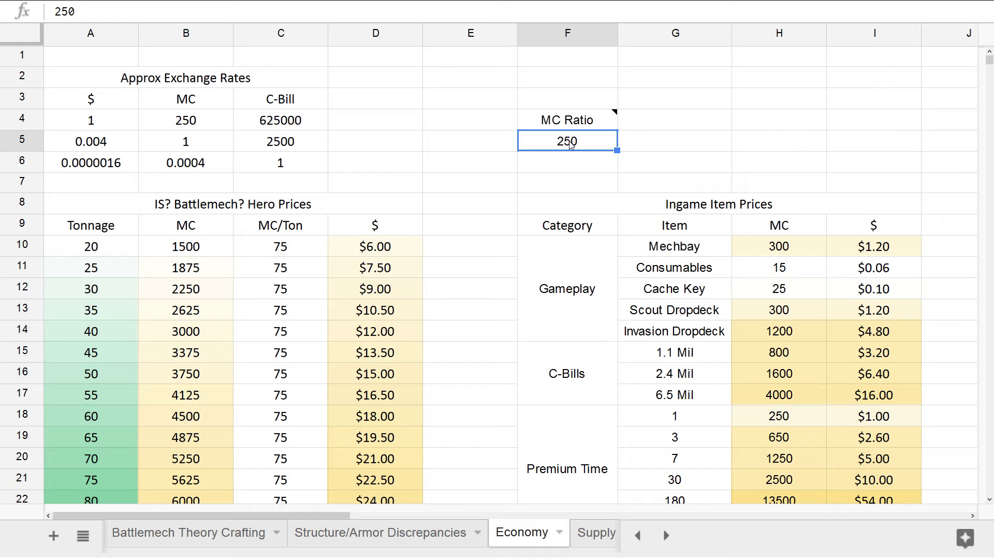
pyautogui.click(116, 251)
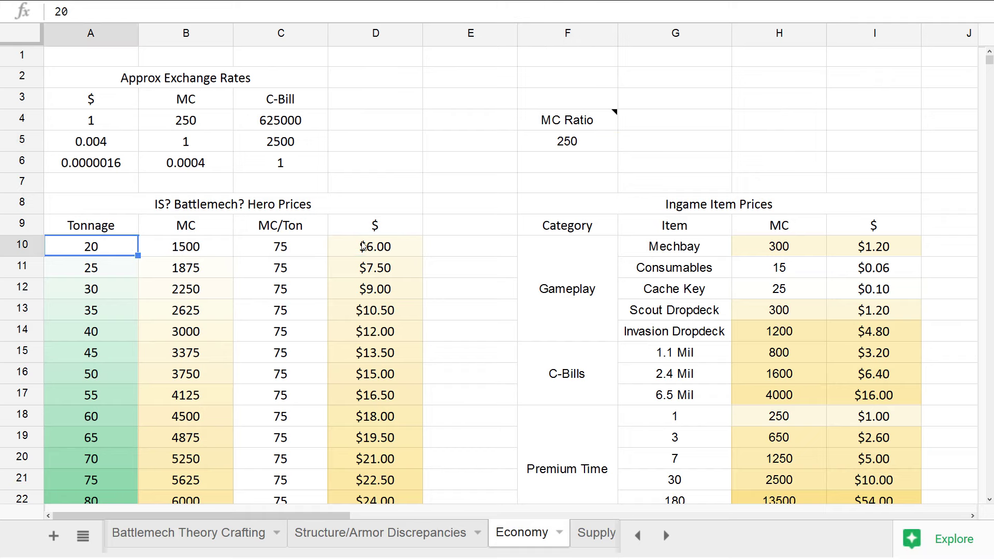
pyautogui.click(364, 246)
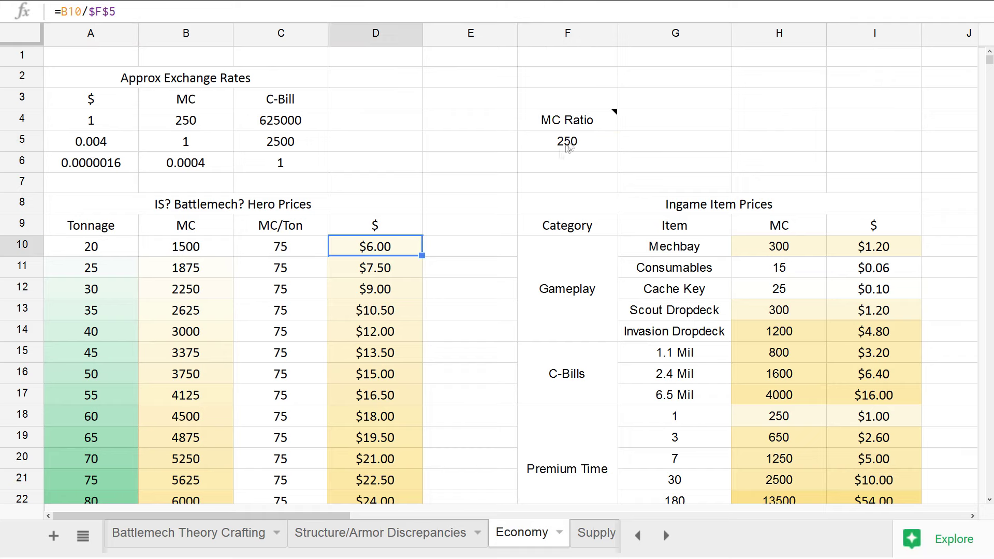
pyautogui.click(567, 148)
pyautogui.write('180')
pyautogui.press('Return')
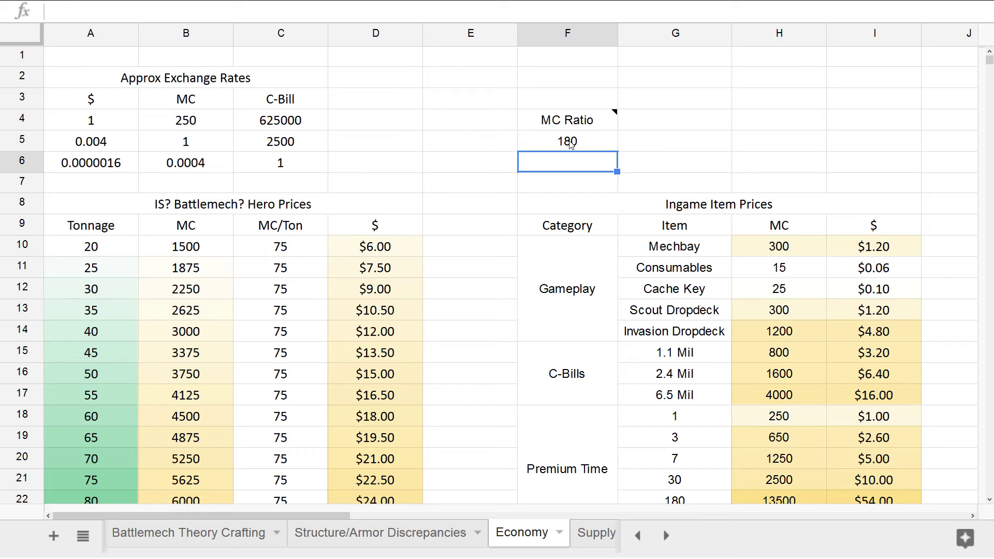
pyautogui.click(570, 144)
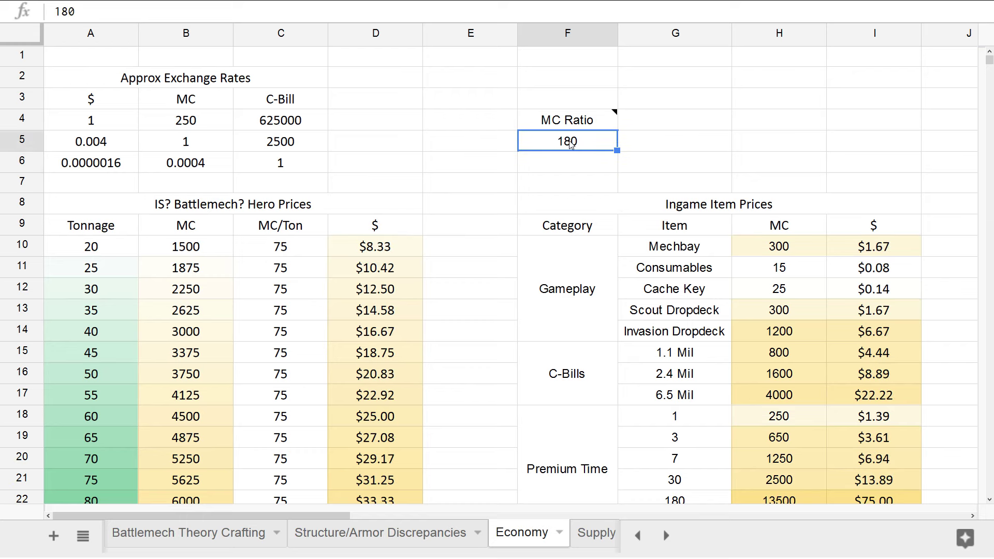
pyautogui.write('250')
pyautogui.press('Return')
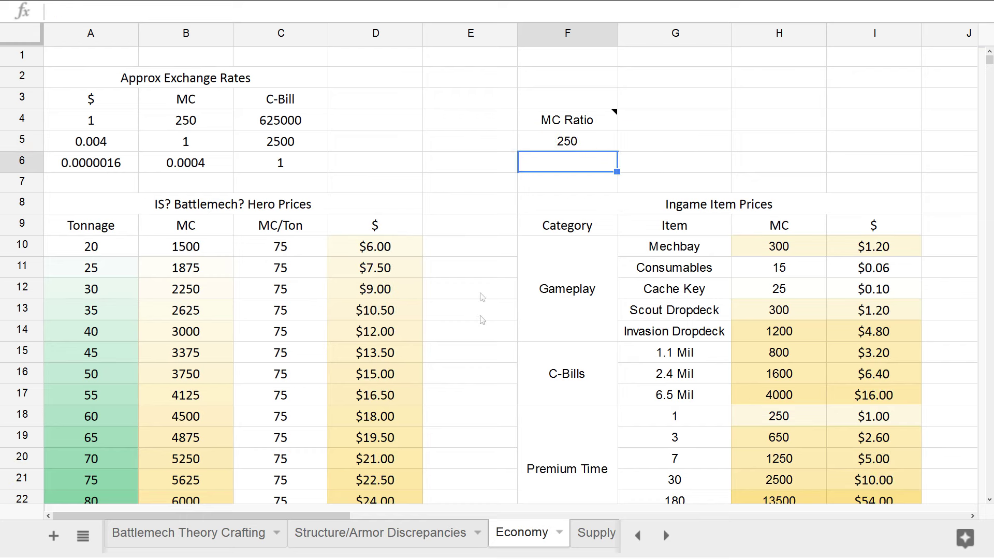
# Step: Scroll the Economy sheet right to the Steam Packs Comparison table in columns O–X
pyautogui.moveTo(314, 521)
pyautogui.mouseDown()
pyautogui.moveTo(598, 516)
pyautogui.moveTo(860, 493)
pyautogui.mouseUp()
pyautogui.click(461, 284)
pyautogui.scroll(-3, 472, 305)
pyautogui.scroll(-2, 472, 305)
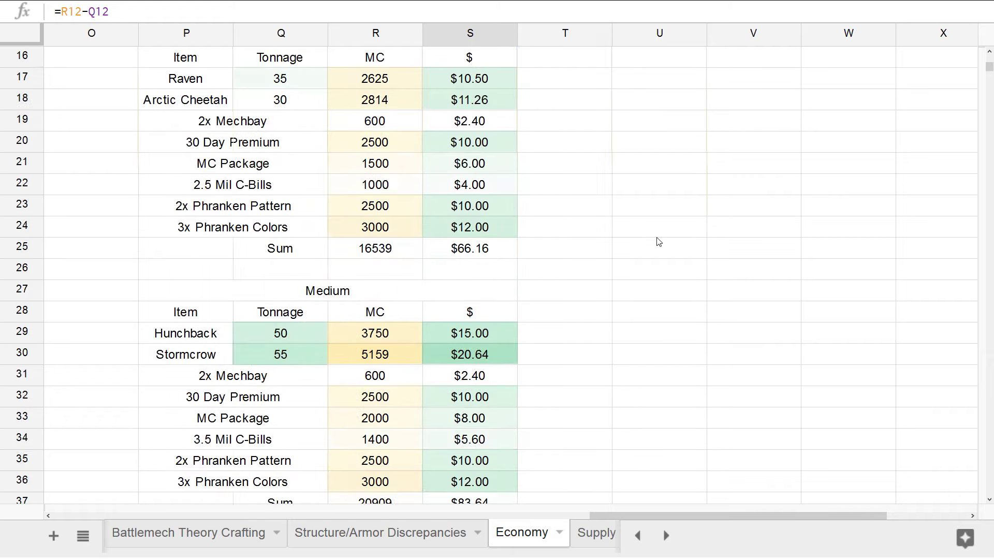
pyautogui.scroll(3, 657, 239)
pyautogui.scroll(-2, 458, 98)
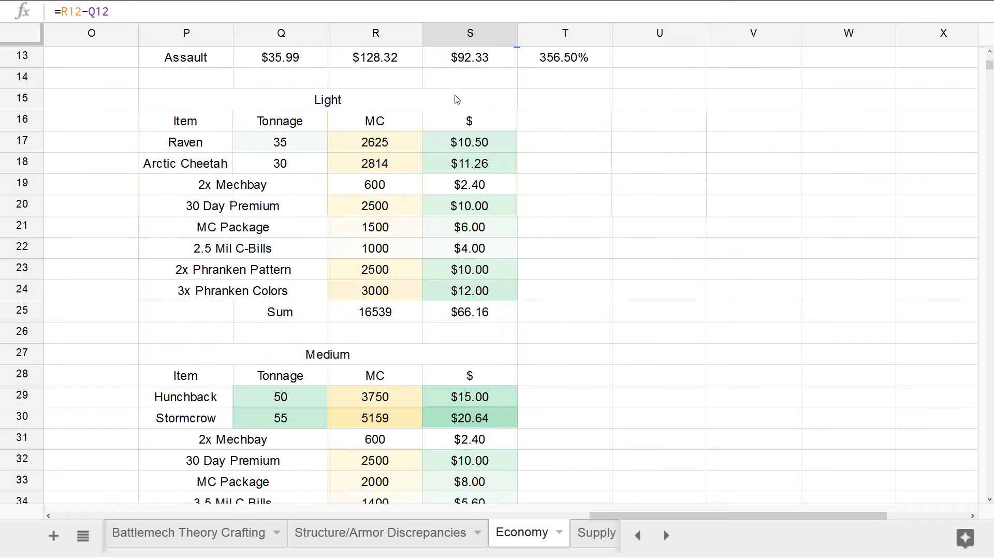
pyautogui.scroll(1, 457, 98)
# Step: Change the V10 discount from 40% to 0, bringing the Assault pack to $59.99
pyautogui.click(763, 60)
pyautogui.write('0')
pyautogui.press('Return')
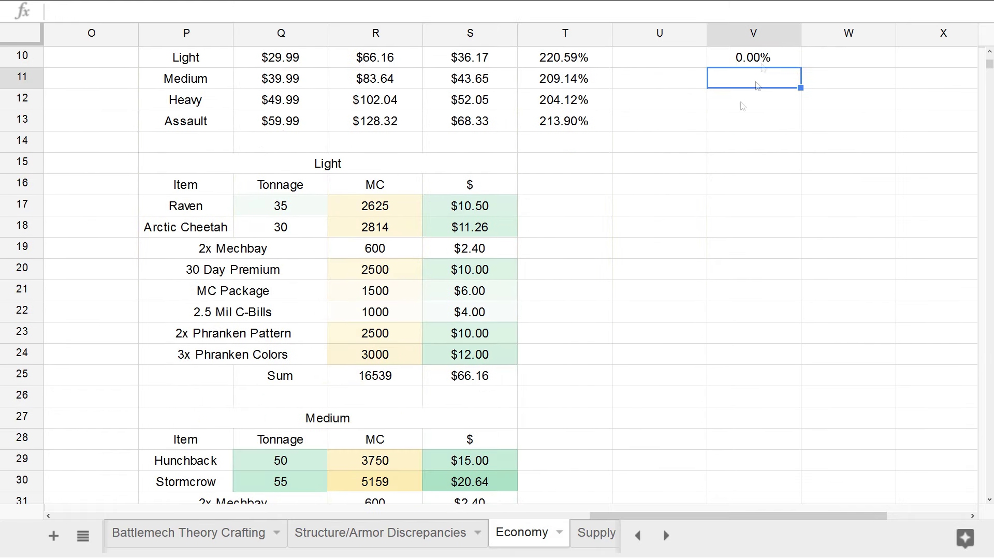
pyautogui.click(727, 120)
pyautogui.scroll(-4, 643, 208)
pyautogui.scroll(2, 617, 187)
pyautogui.click(570, 218)
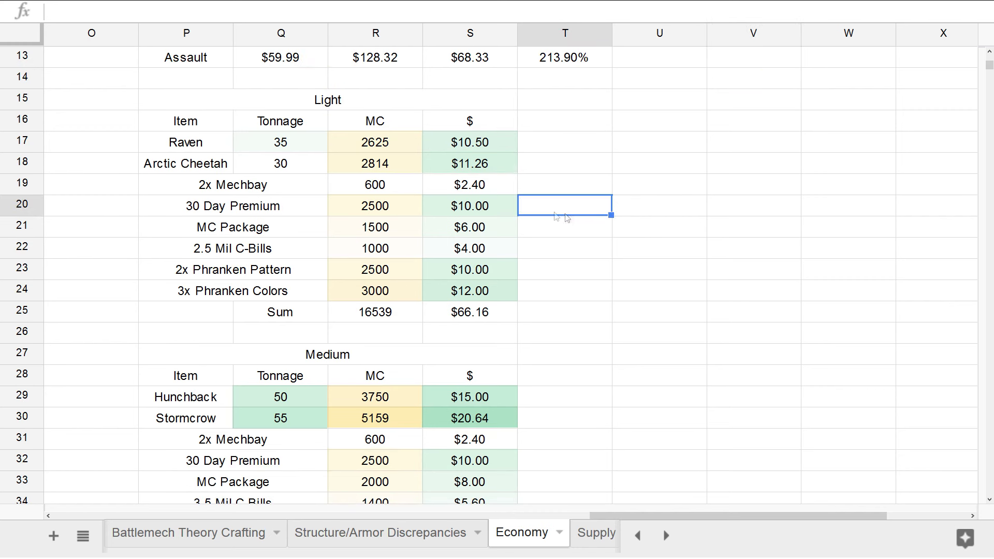
pyautogui.click(302, 107)
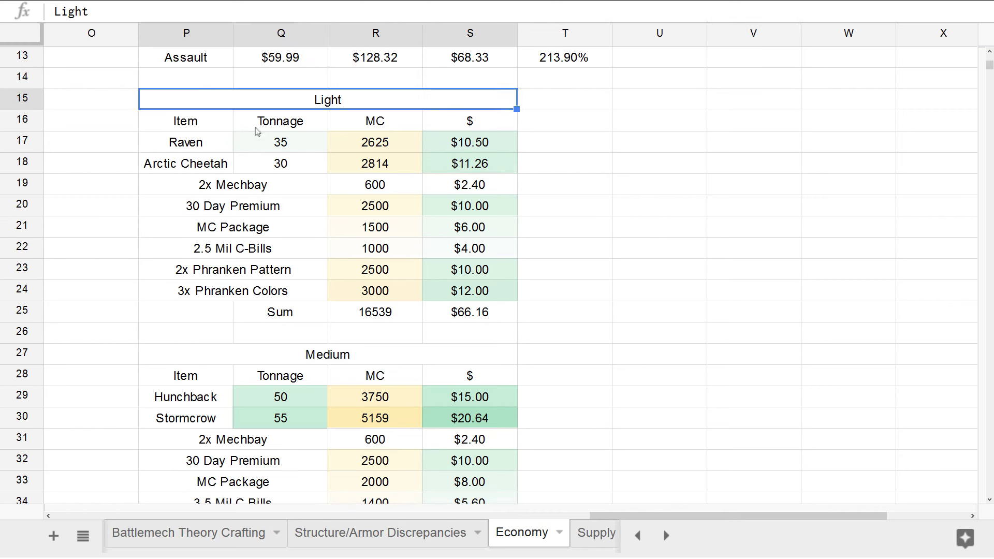
pyautogui.click(207, 144)
pyautogui.click(206, 162)
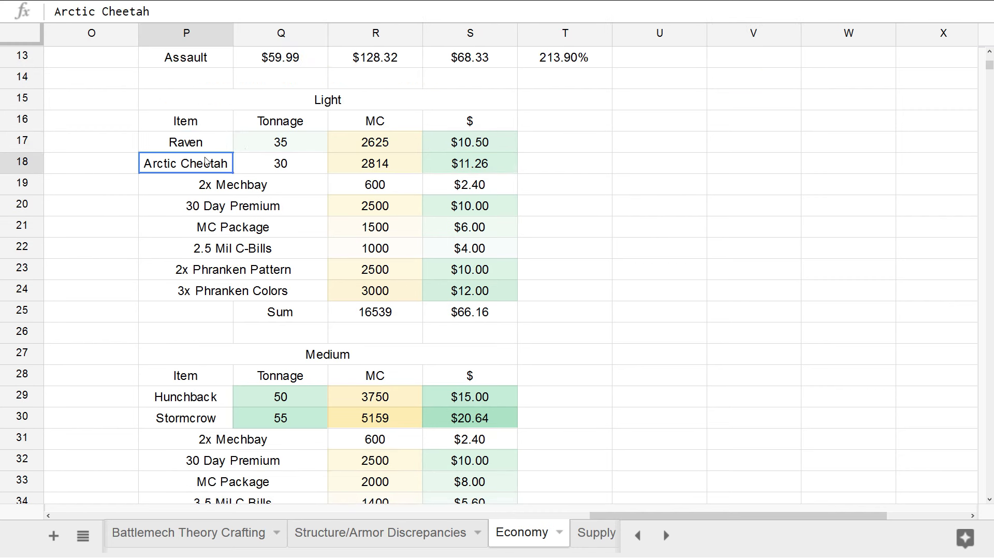
pyautogui.click(263, 147)
pyautogui.click(270, 162)
pyautogui.click(412, 145)
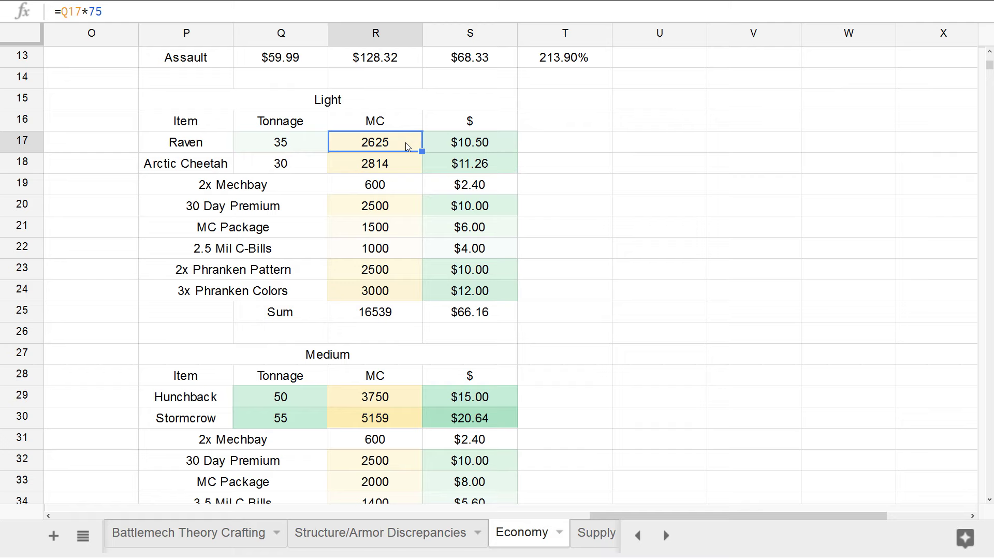
pyautogui.click(374, 164)
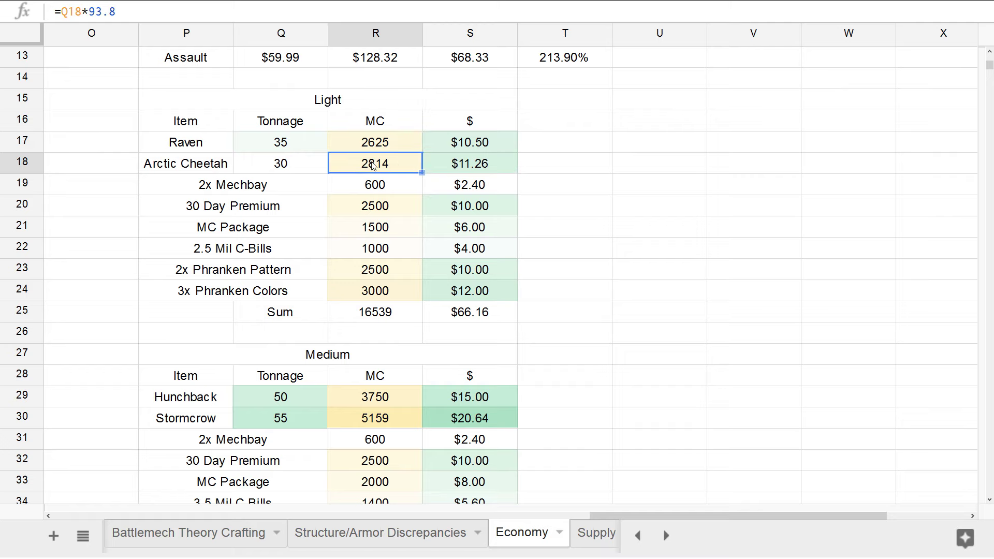
pyautogui.click(385, 144)
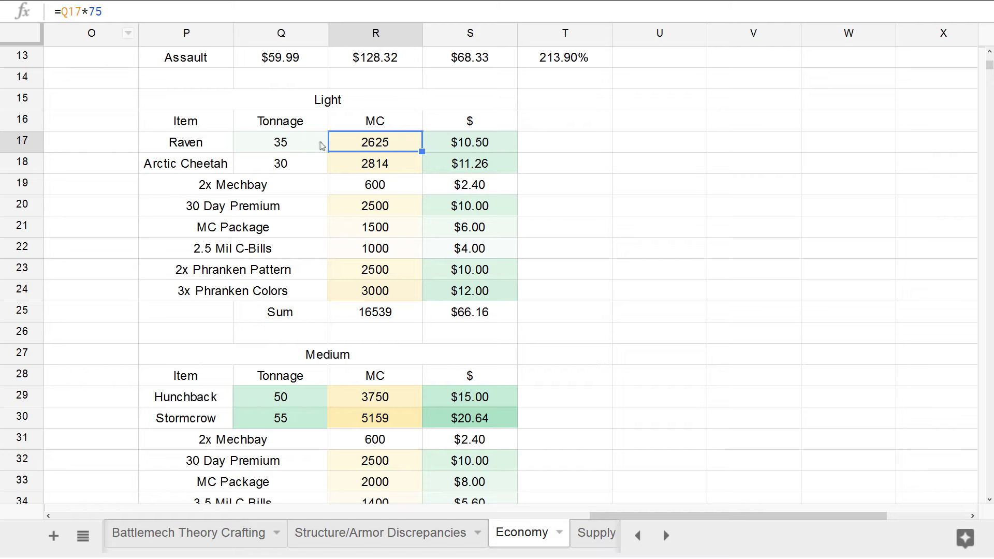
pyautogui.click(377, 170)
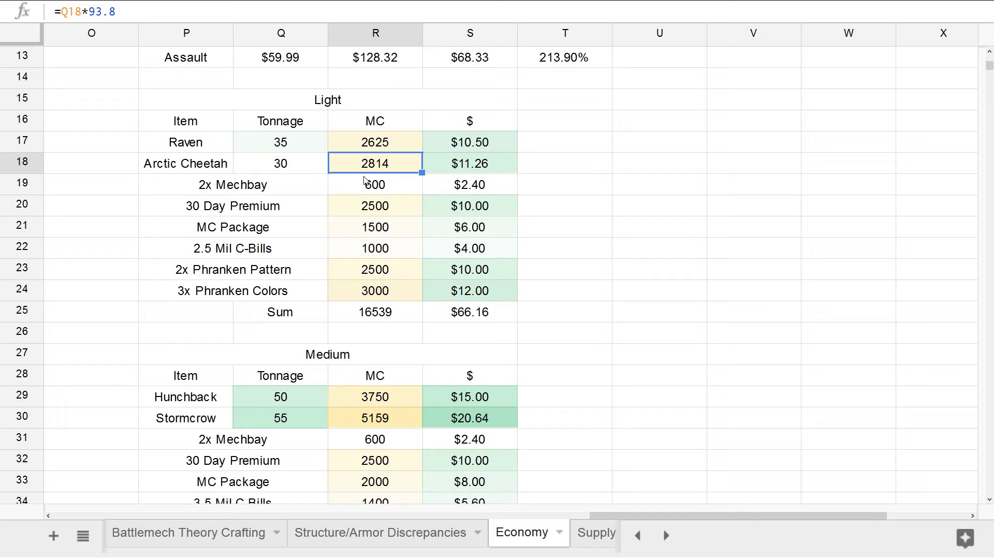
pyautogui.click(212, 169)
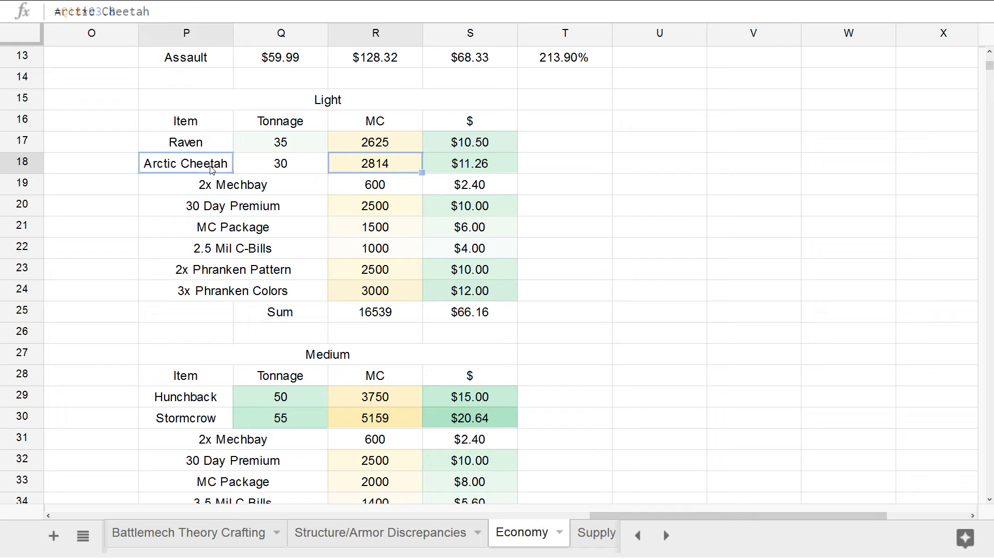
pyautogui.click(266, 171)
pyautogui.click(378, 173)
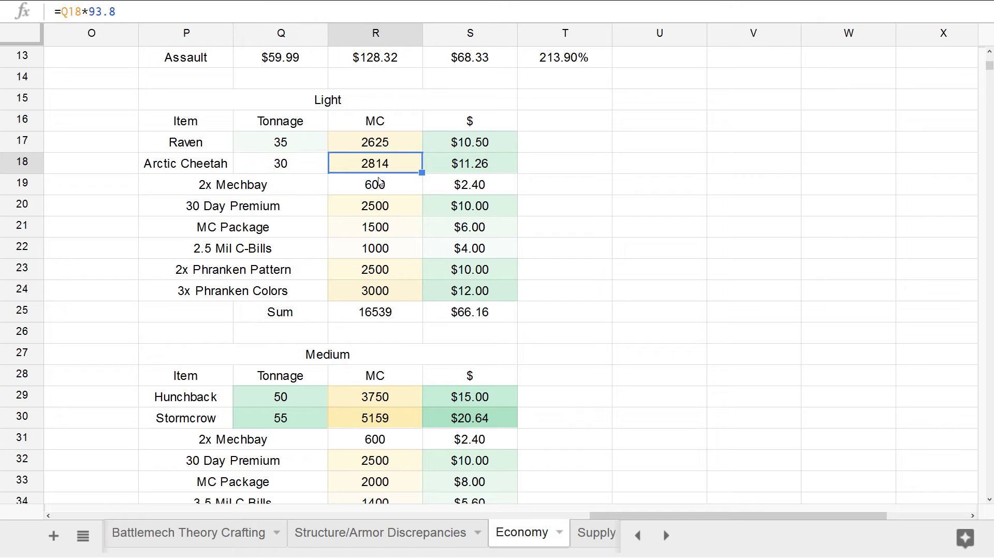
pyautogui.click(311, 188)
pyautogui.click(386, 188)
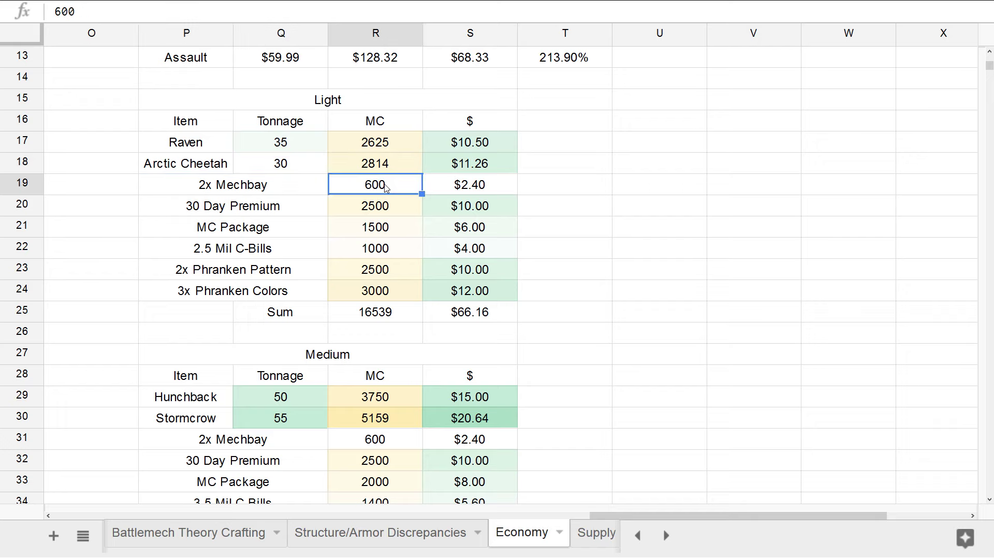
pyautogui.click(285, 195)
pyautogui.click(365, 185)
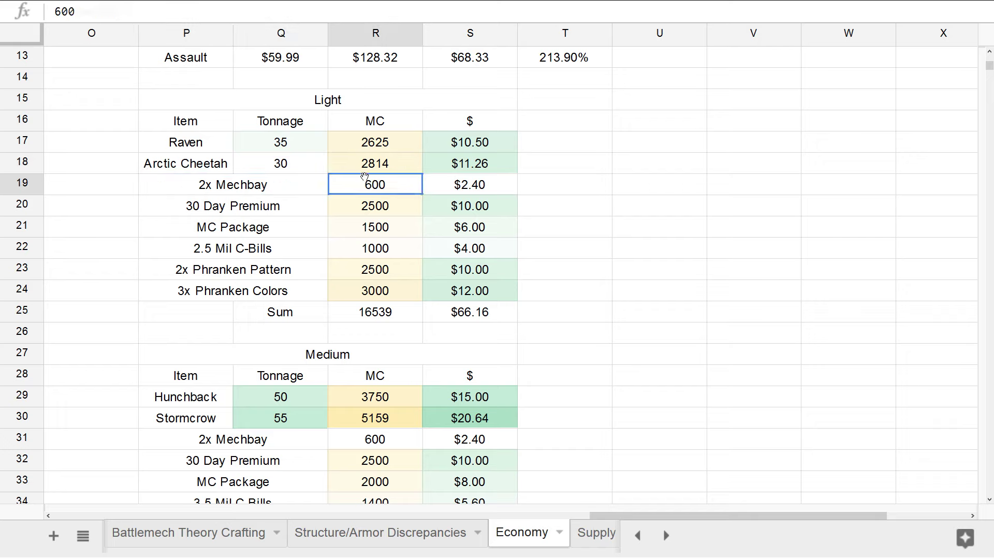
pyautogui.click(302, 213)
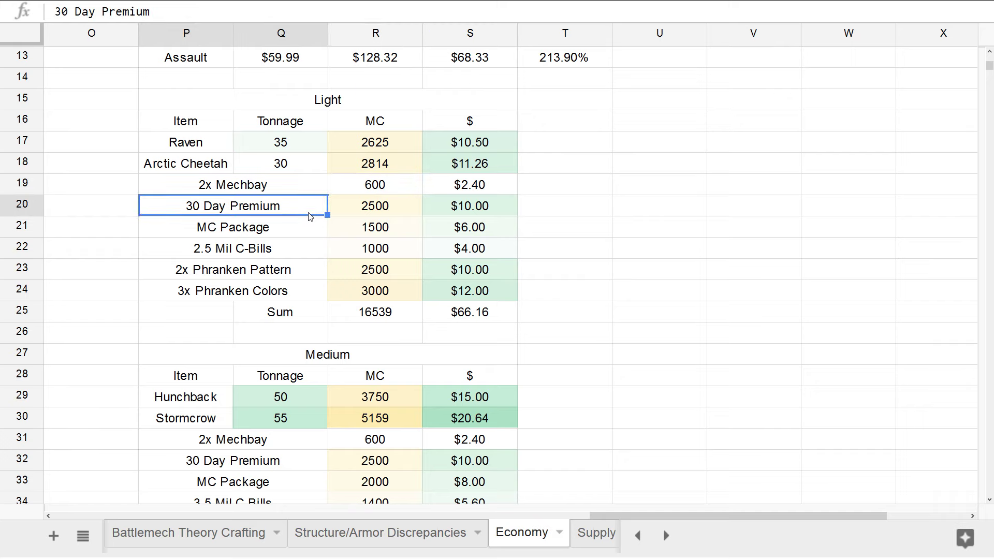
pyautogui.click(392, 205)
pyautogui.click(372, 230)
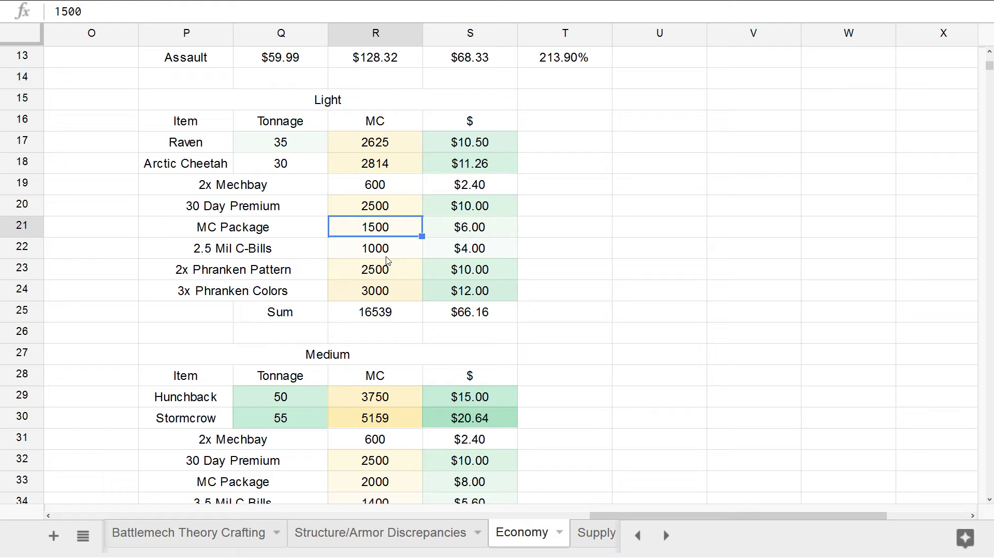
pyautogui.click(283, 256)
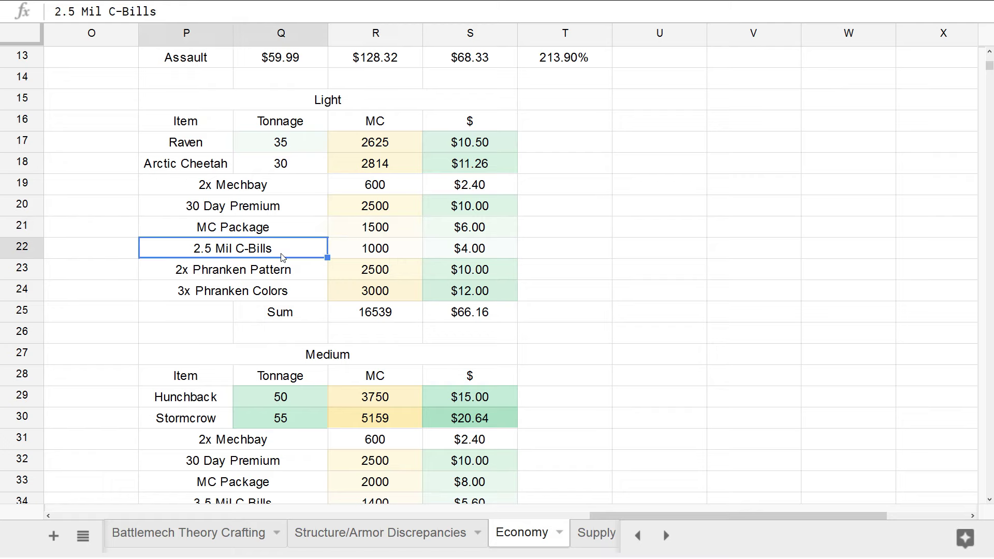
pyautogui.click(373, 251)
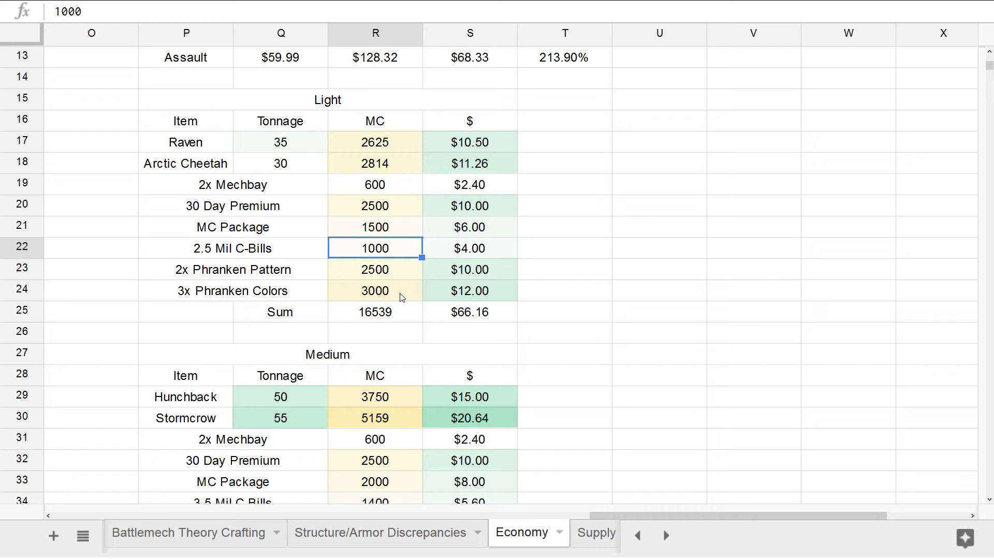
pyautogui.click(282, 263)
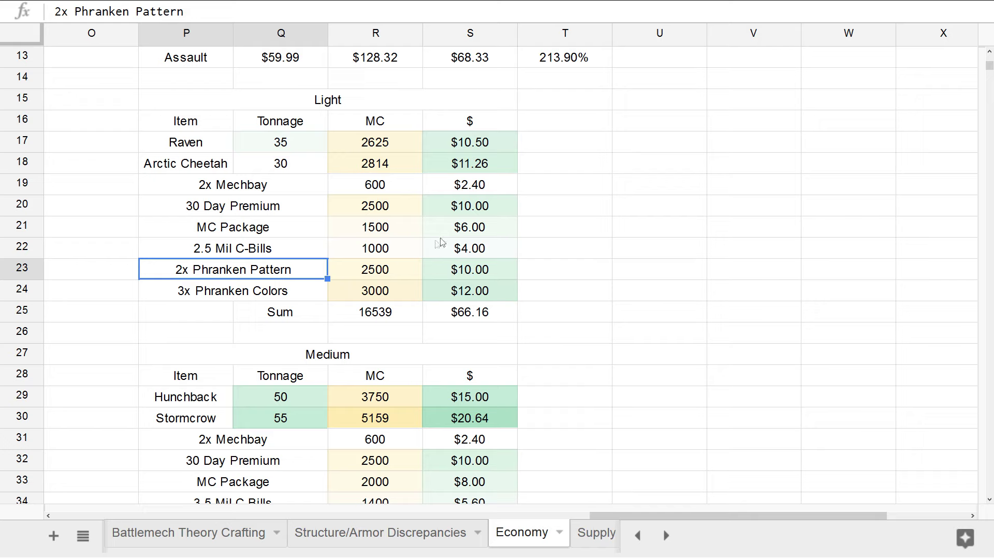
pyautogui.click(397, 267)
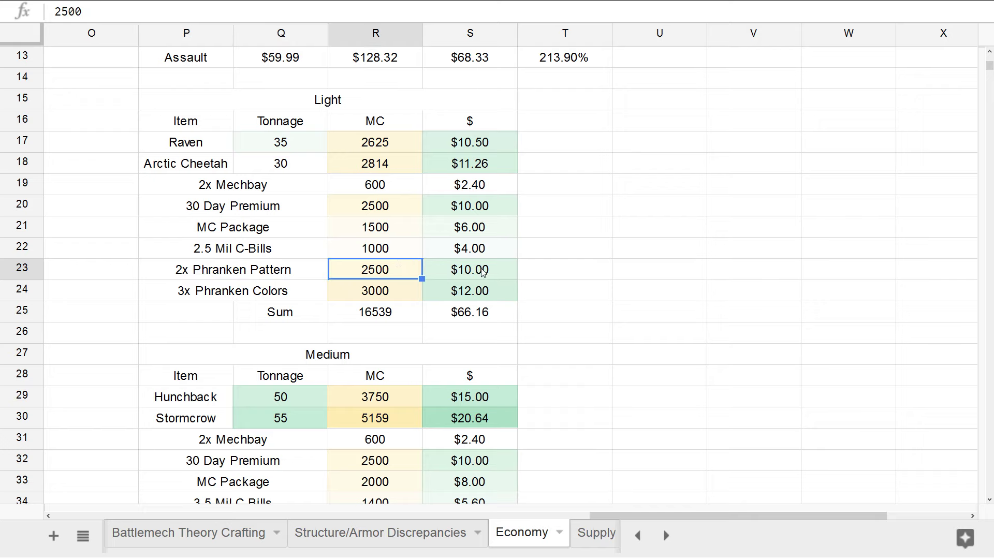
pyautogui.click(390, 294)
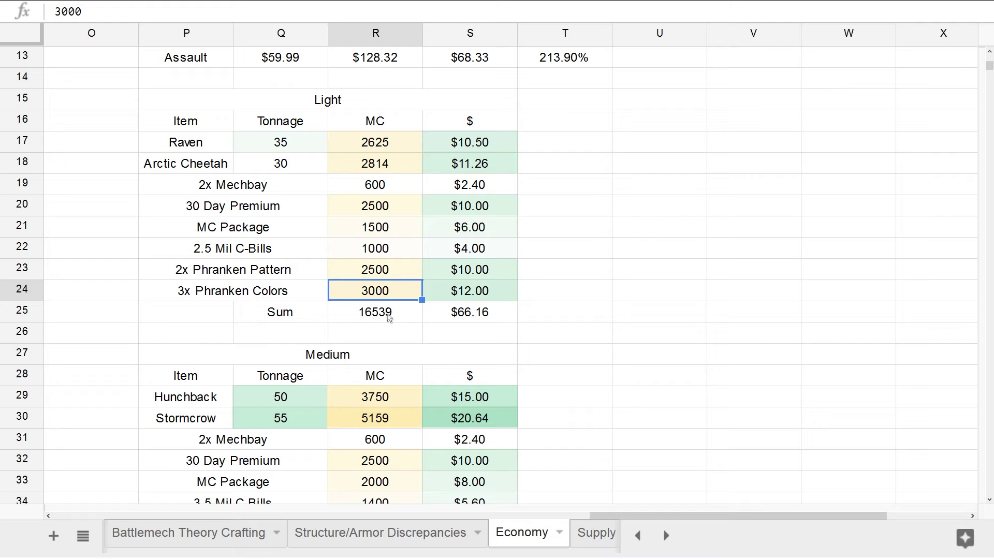
pyautogui.click(390, 317)
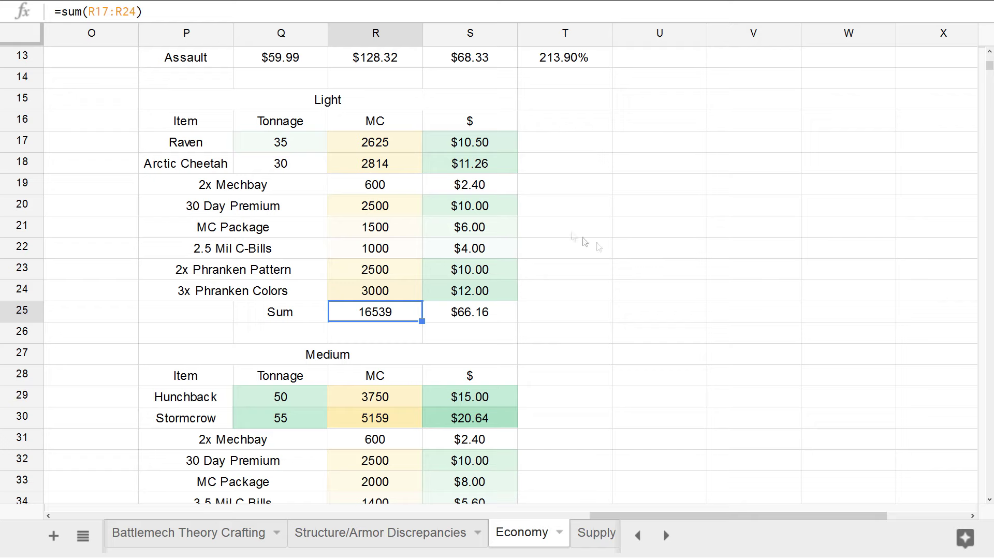
pyautogui.click(496, 139)
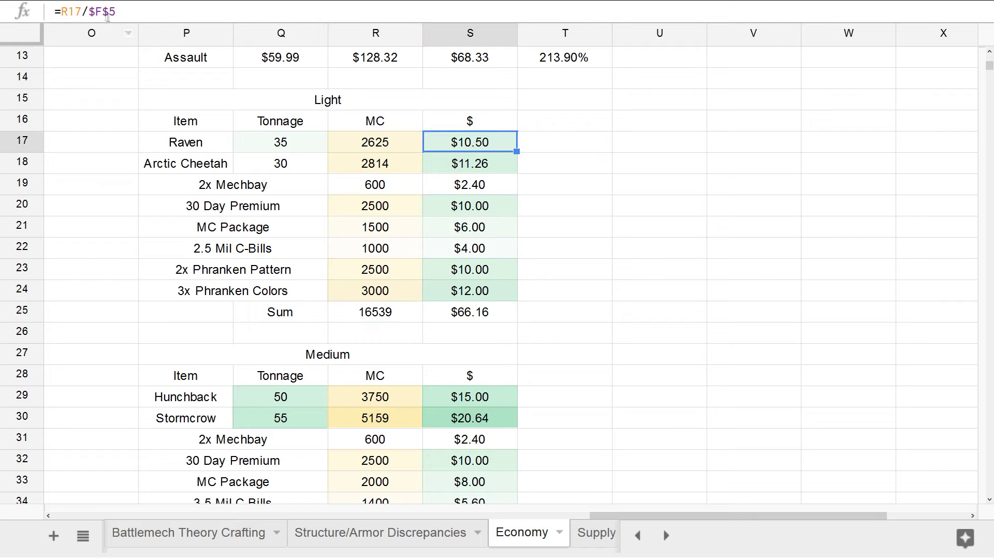
pyautogui.click(486, 166)
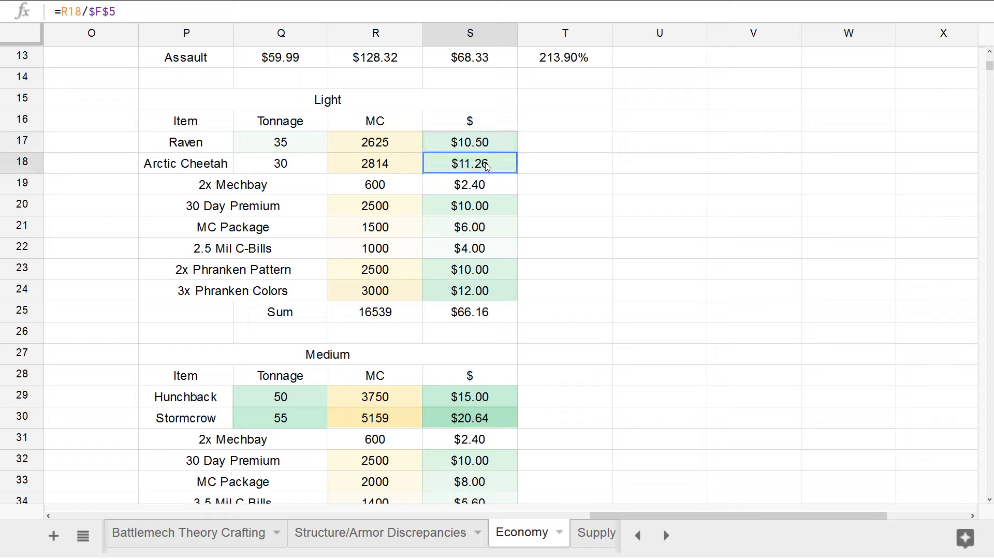
pyautogui.click(485, 311)
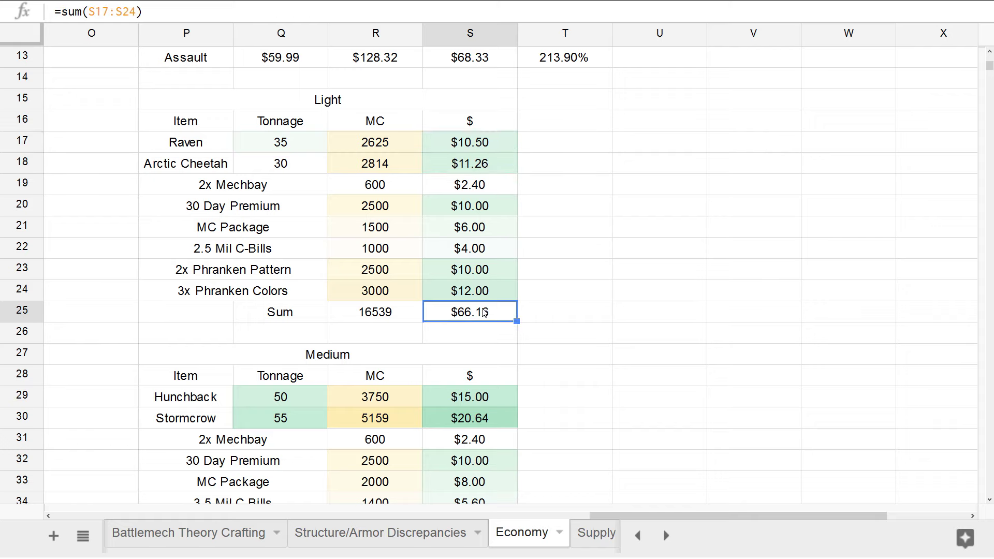
pyautogui.click(587, 275)
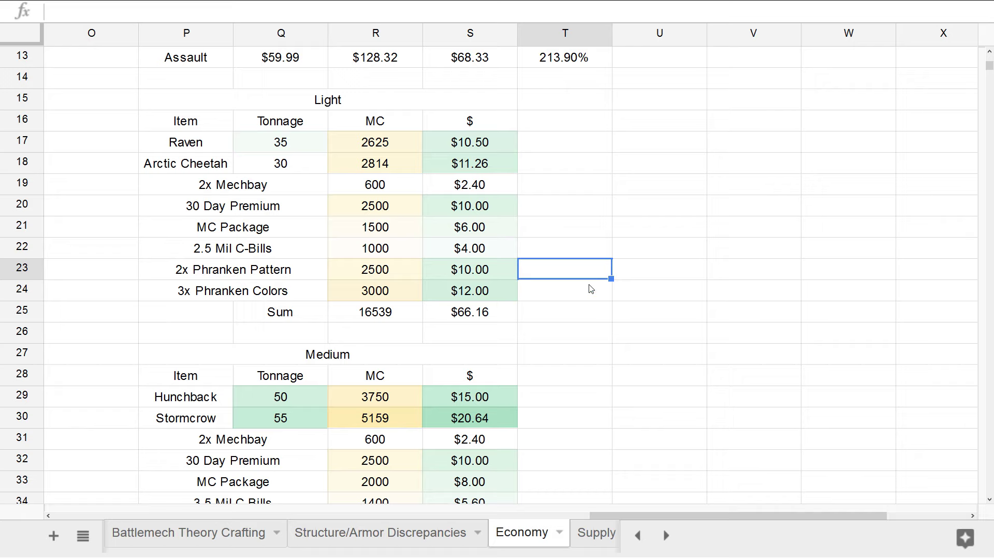
pyautogui.click(621, 289)
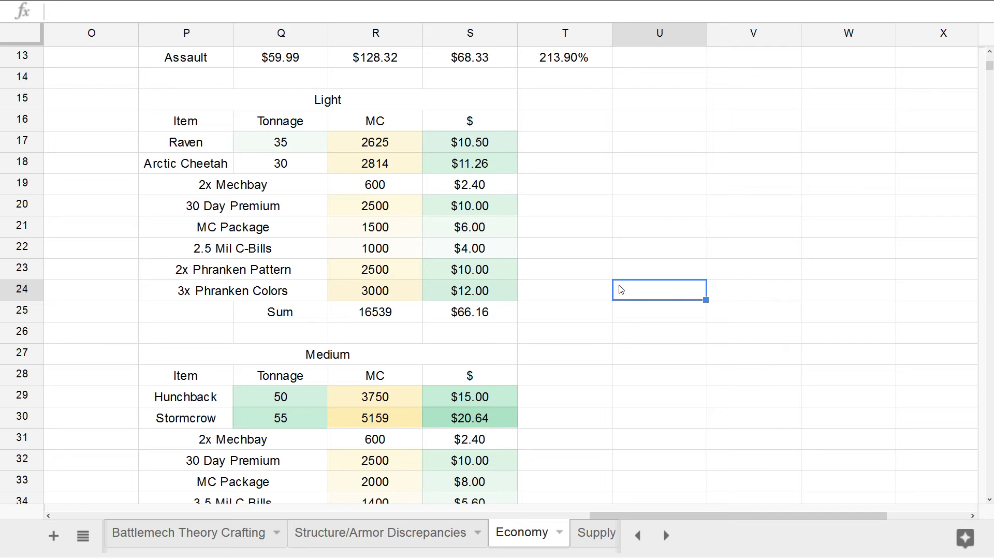
pyautogui.scroll(-5, 621, 290)
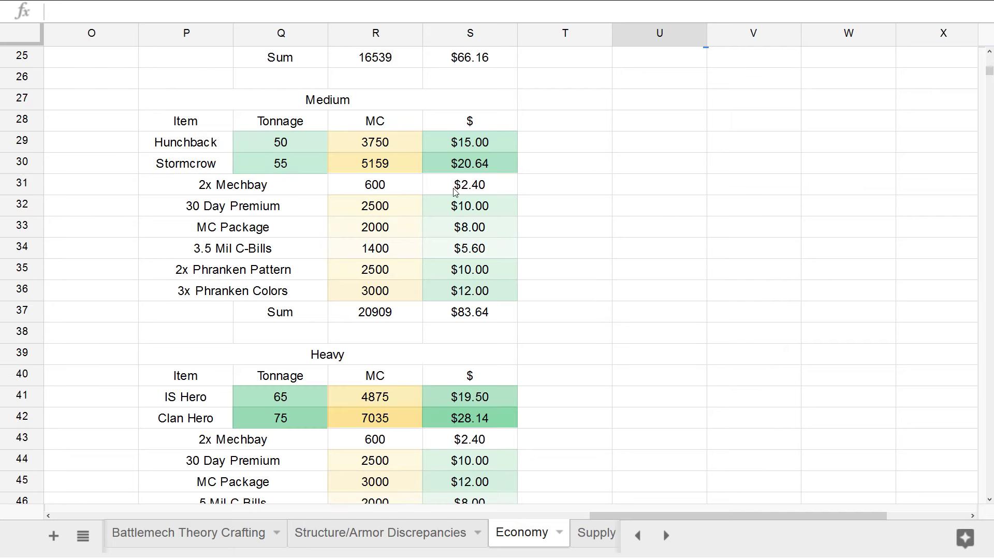
pyautogui.click(478, 317)
pyautogui.click(369, 311)
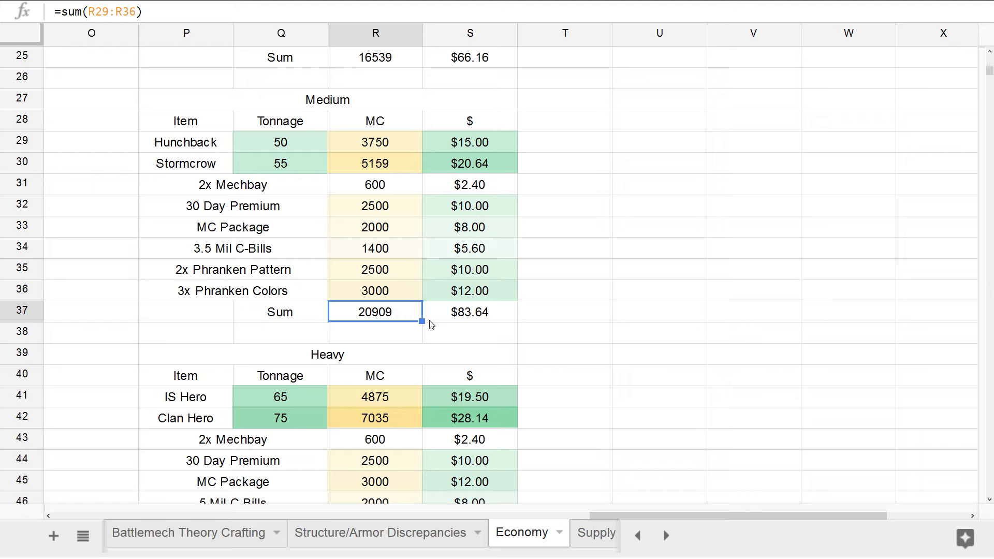
pyautogui.click(484, 311)
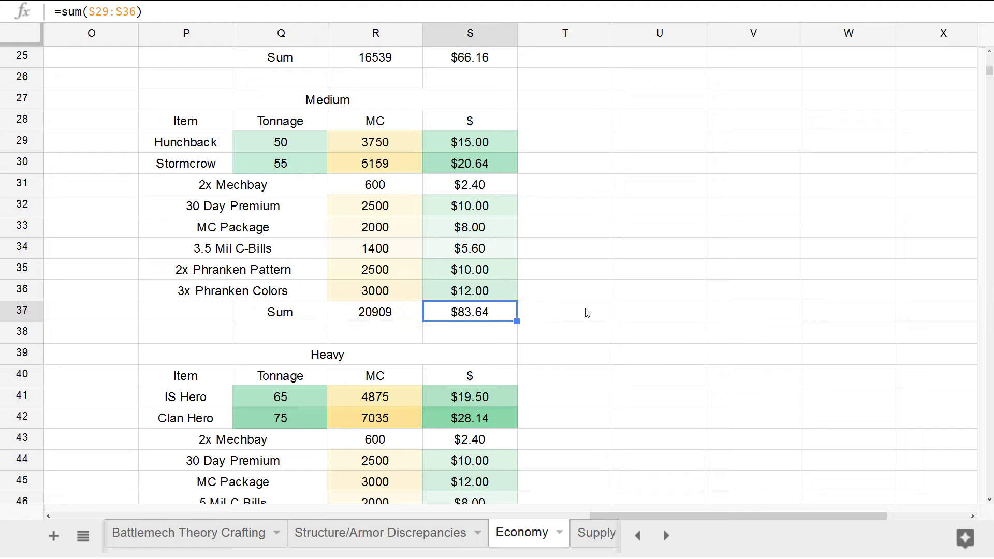
pyautogui.scroll(-5, 588, 313)
pyautogui.click(415, 312)
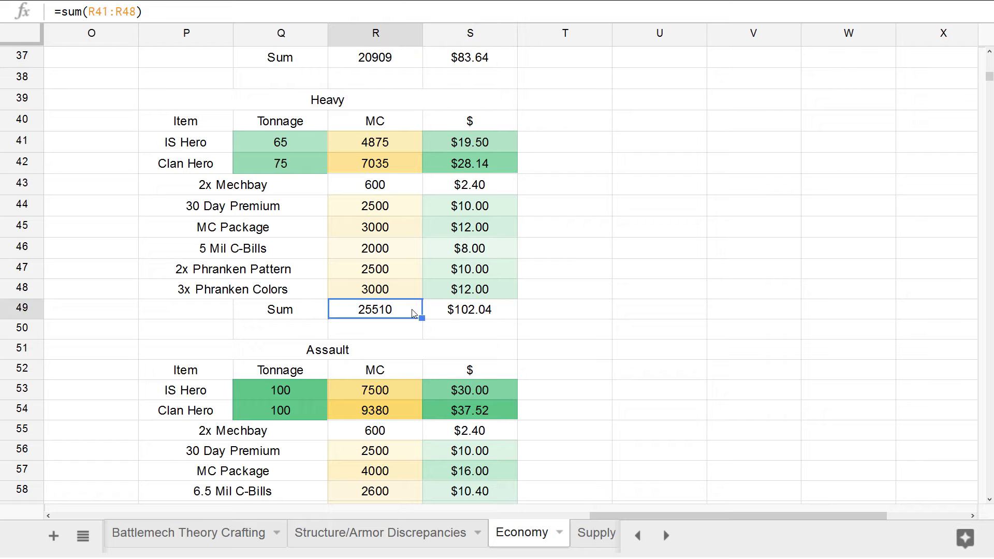
pyautogui.click(485, 313)
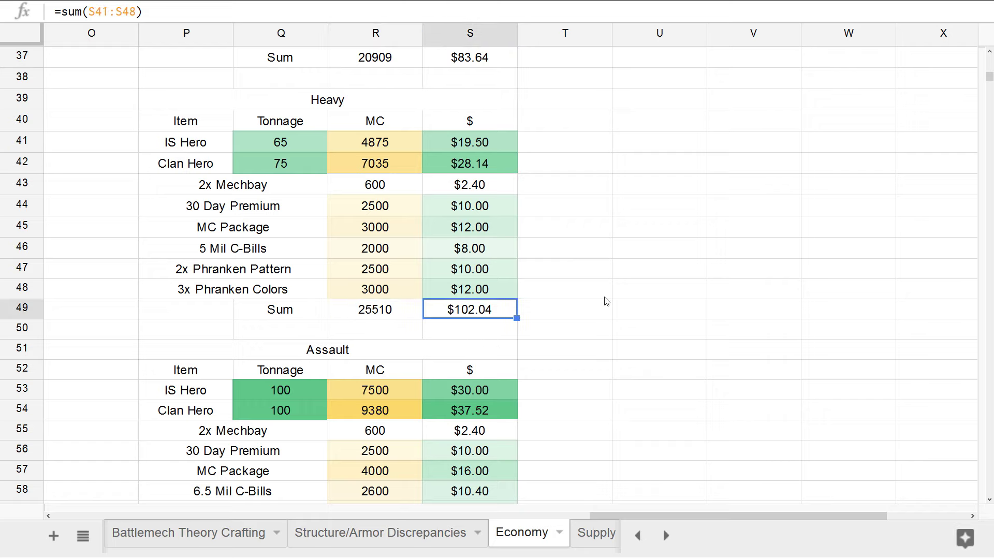
pyautogui.scroll(-3, 606, 301)
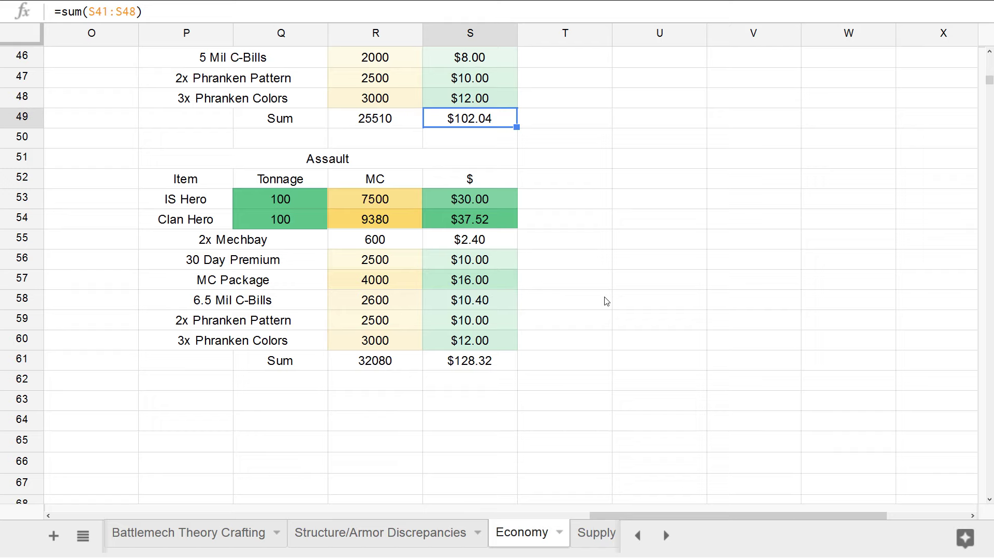
pyautogui.click(397, 361)
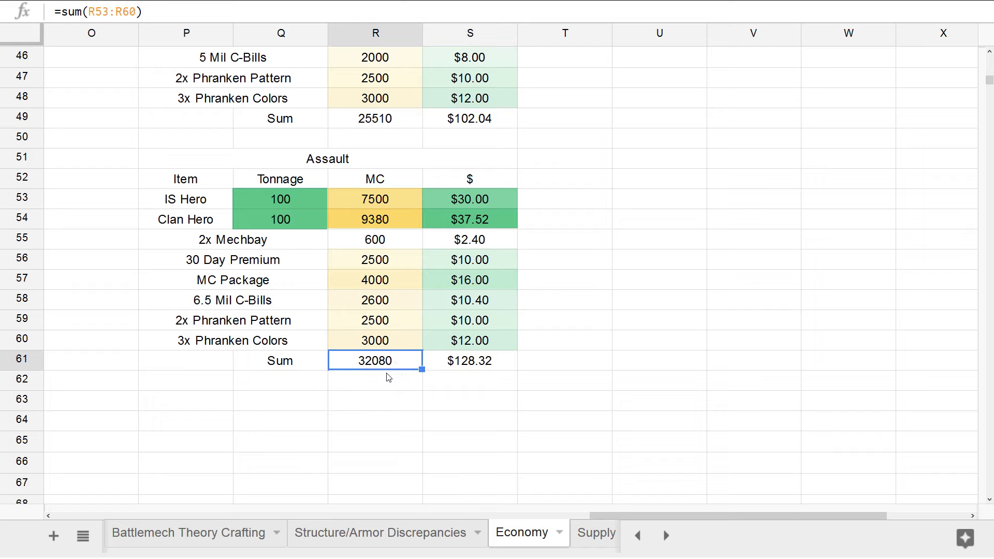
pyautogui.click(484, 367)
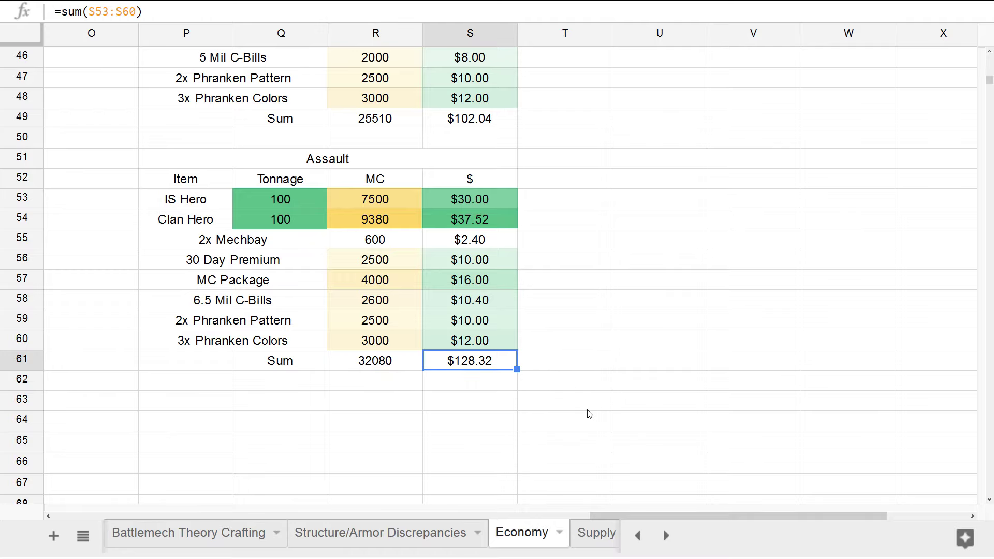
pyautogui.scroll(5, 589, 414)
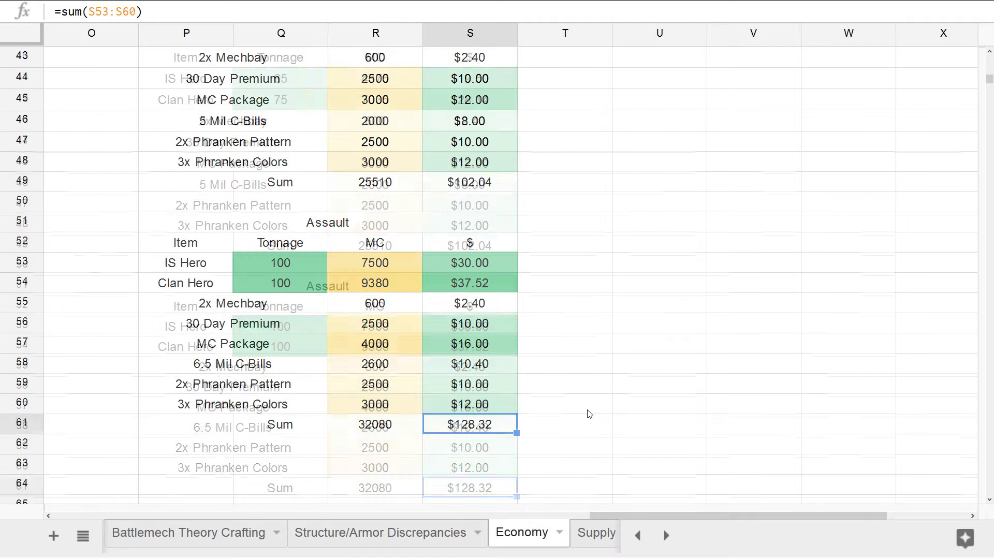
pyautogui.scroll(1, 589, 414)
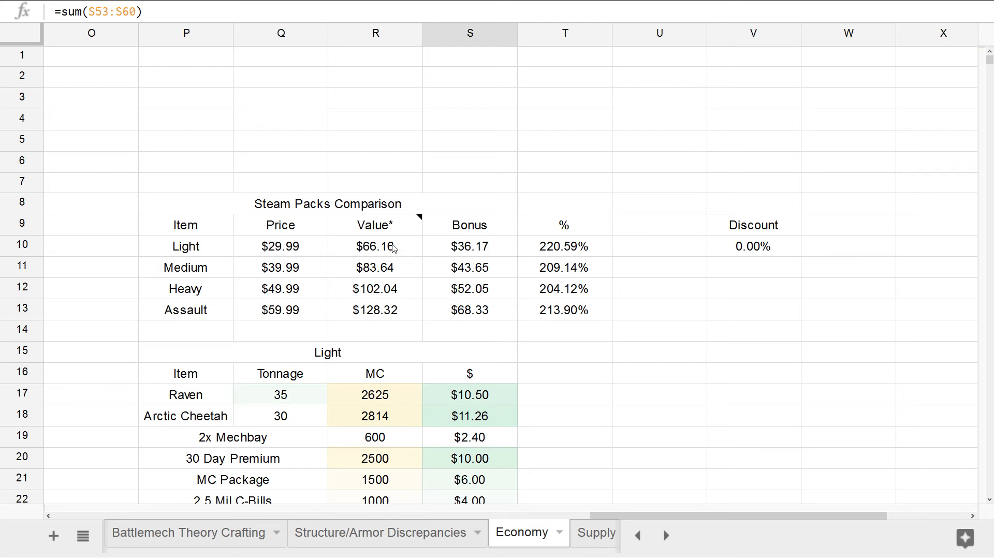
pyautogui.scroll(-1, 399, 254)
pyautogui.click(228, 187)
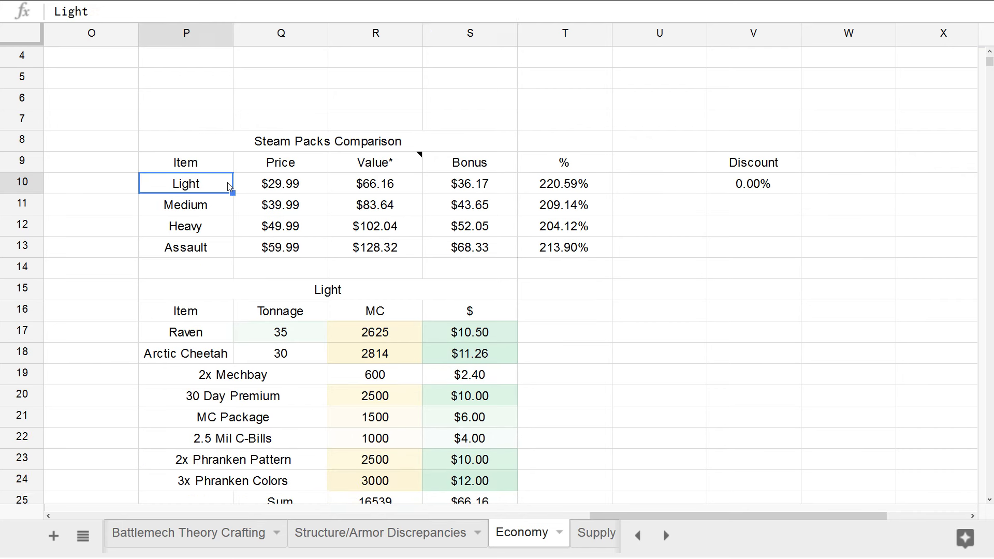
pyautogui.click(291, 188)
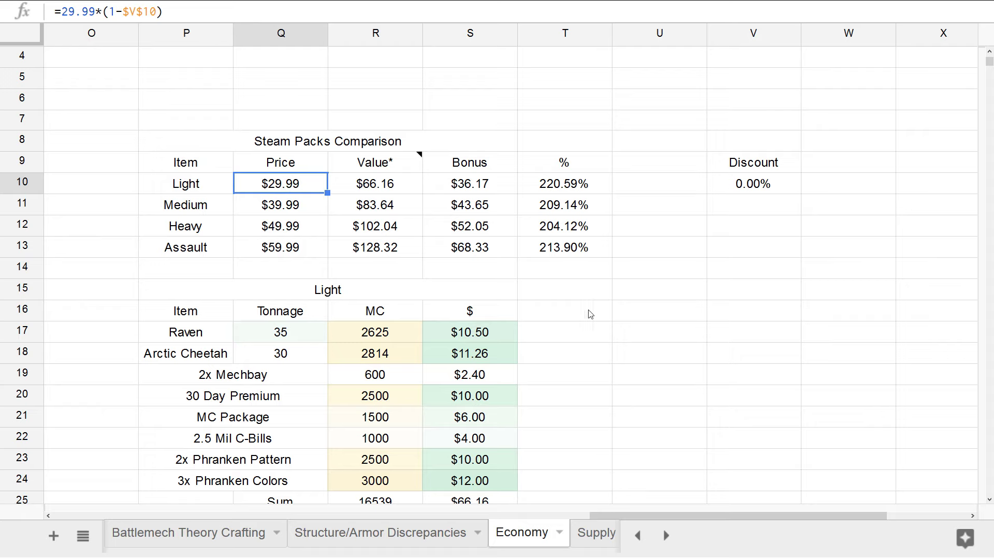
pyautogui.click(393, 183)
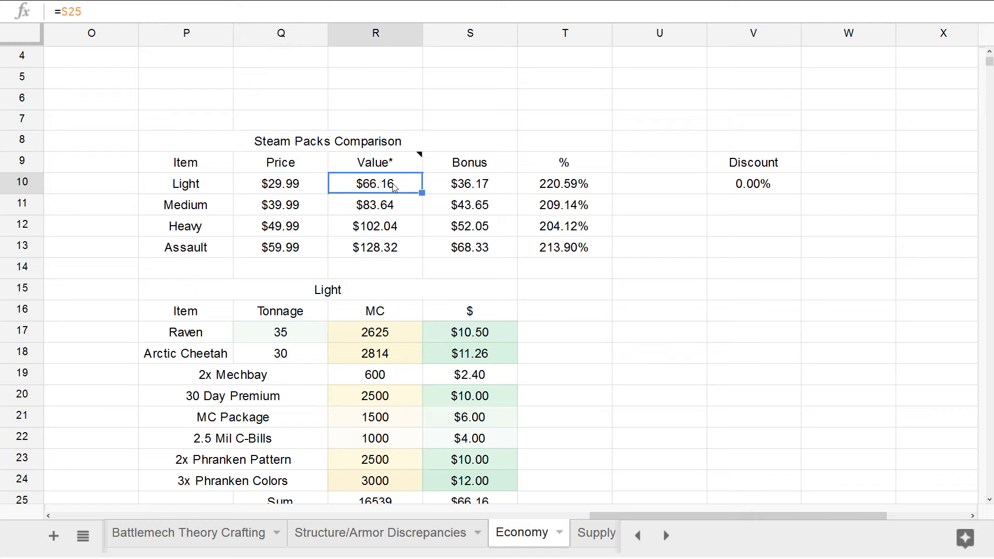
pyautogui.click(396, 172)
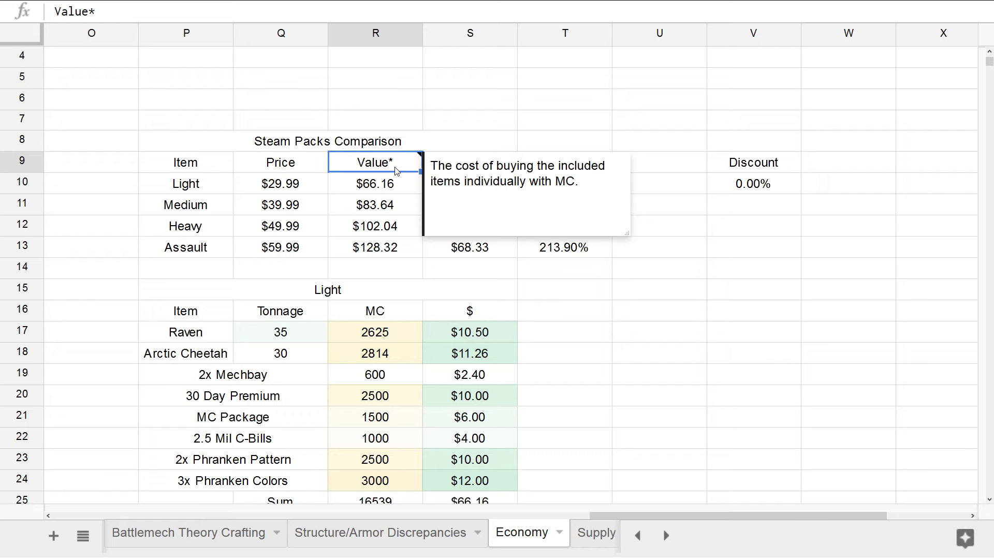
pyautogui.click(393, 189)
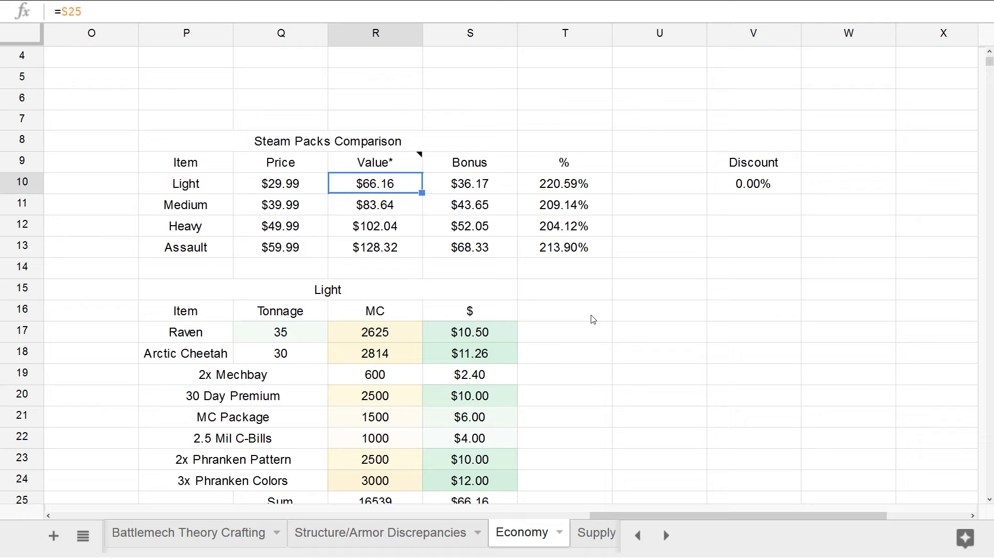
pyautogui.click(465, 186)
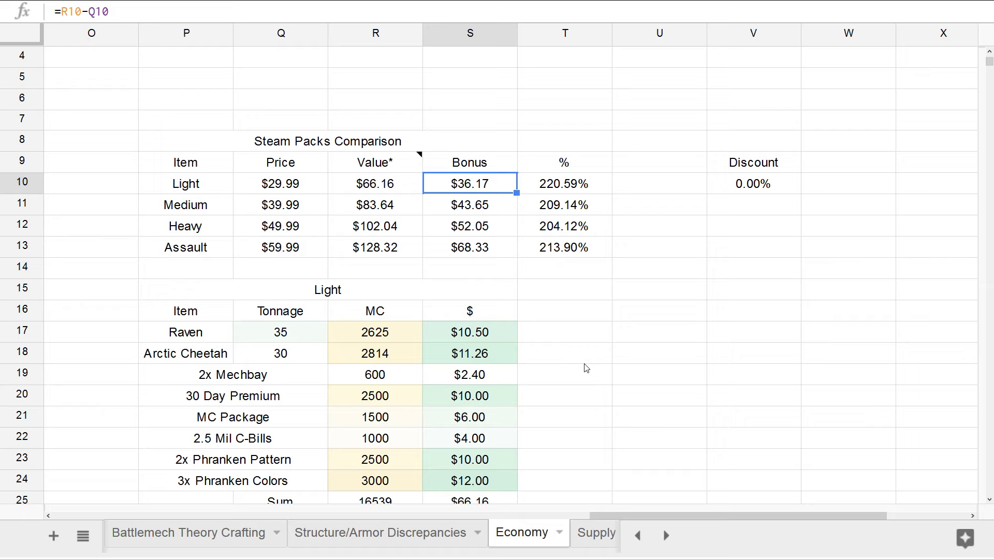
pyautogui.click(566, 186)
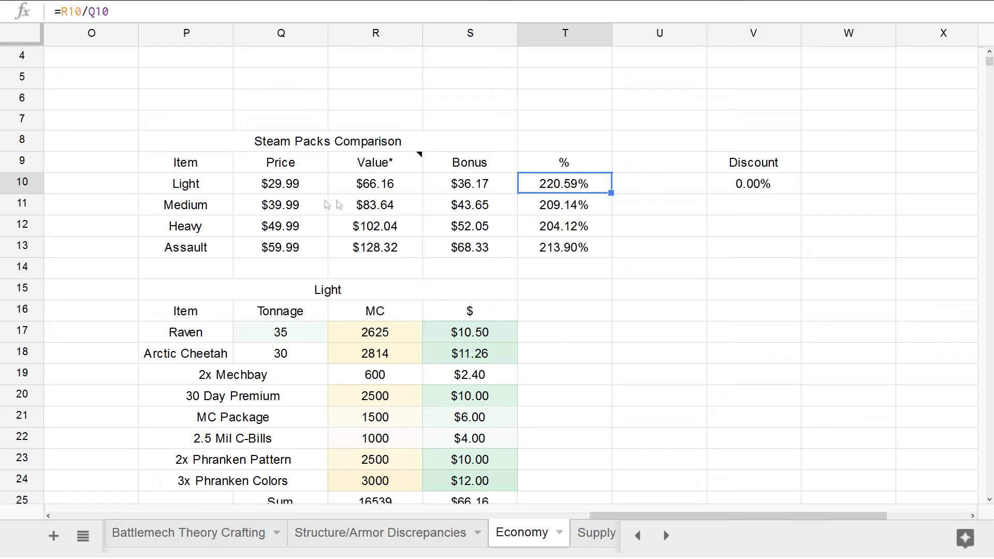
pyautogui.moveTo(405, 205); pyautogui.dragTo(405, 226)
pyautogui.moveTo(303, 191); pyautogui.dragTo(580, 248)
pyautogui.click(614, 314)
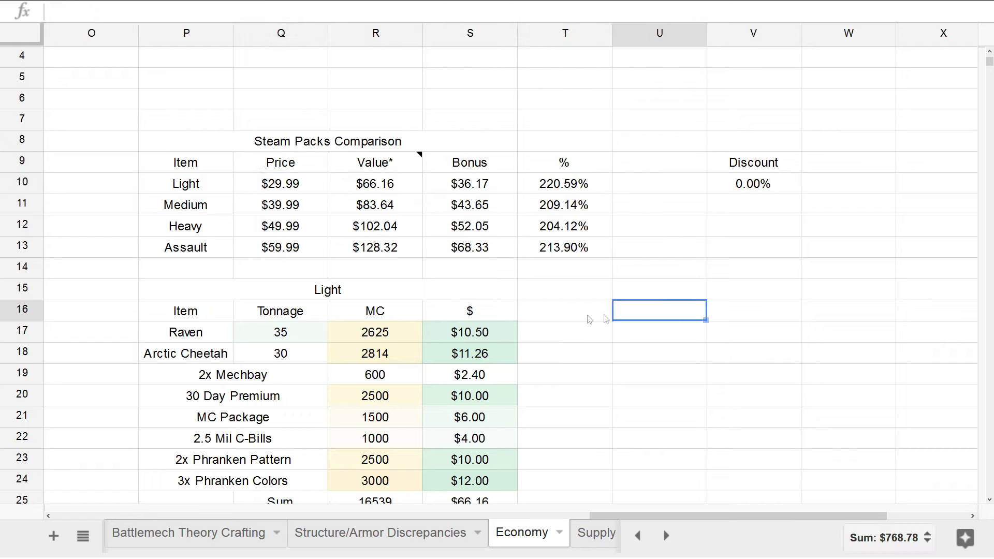
pyautogui.moveTo(311, 184); pyautogui.dragTo(316, 262)
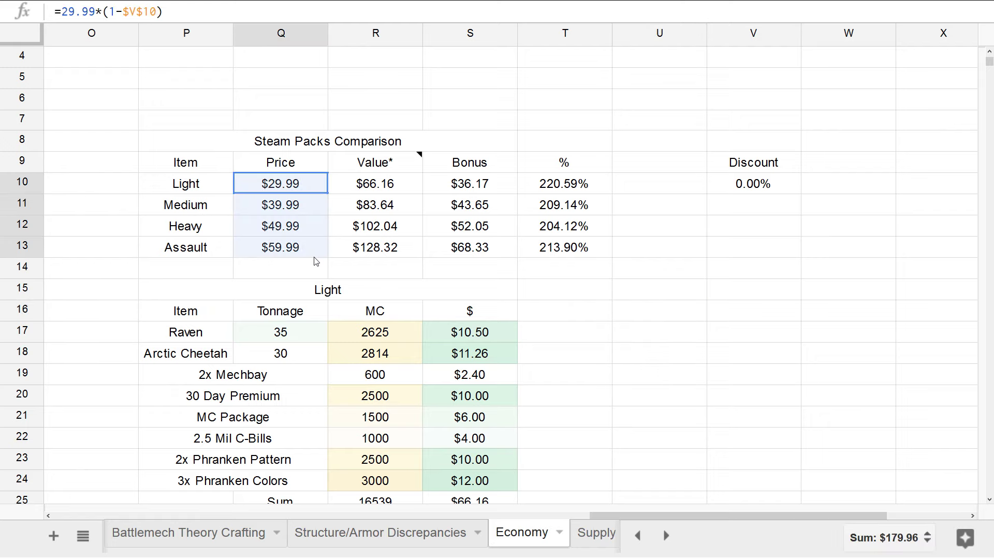
pyautogui.moveTo(407, 190); pyautogui.dragTo(412, 226)
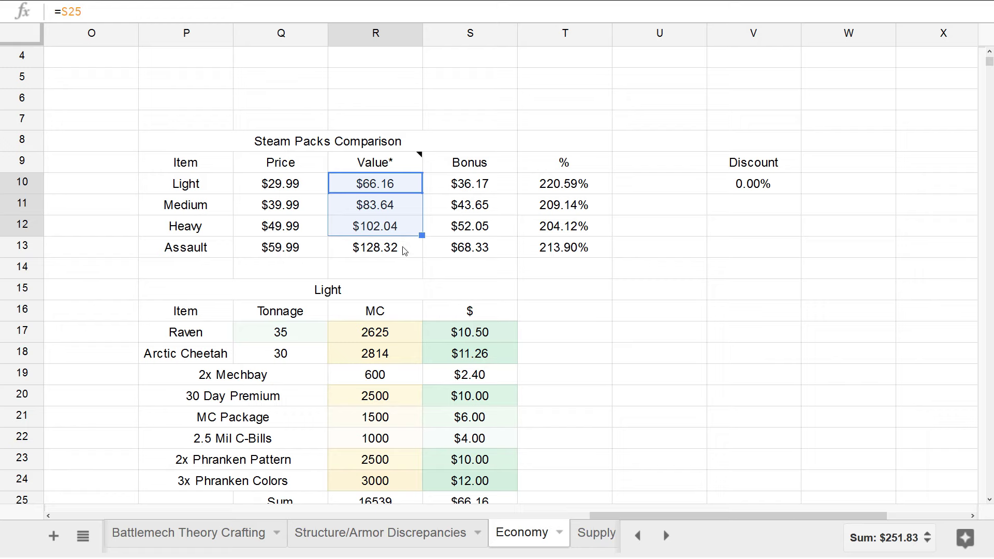
pyautogui.keyDown('shift'); pyautogui.click(405, 251); pyautogui.keyUp('shift')
pyautogui.click(533, 288)
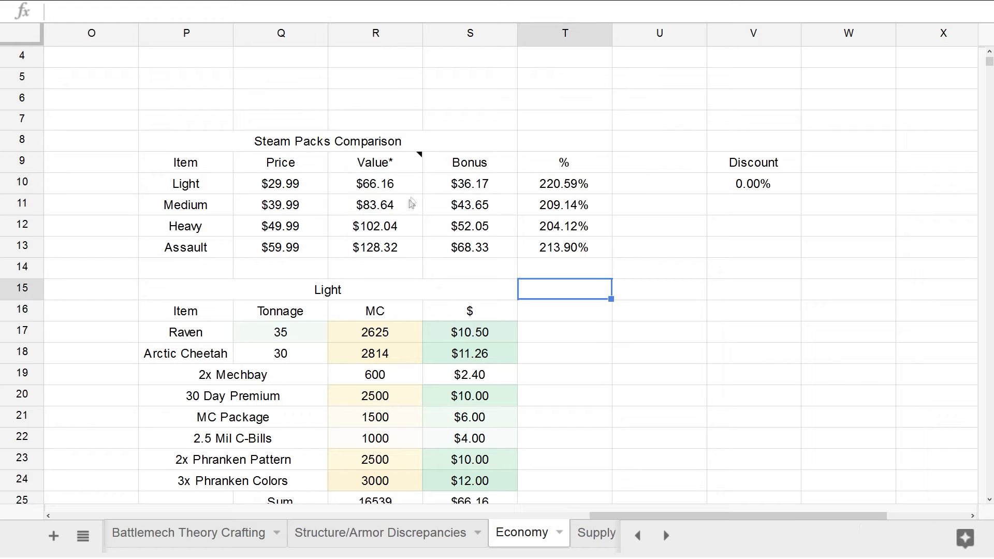
pyautogui.moveTo(412, 187); pyautogui.dragTo(414, 250)
pyautogui.click(575, 309)
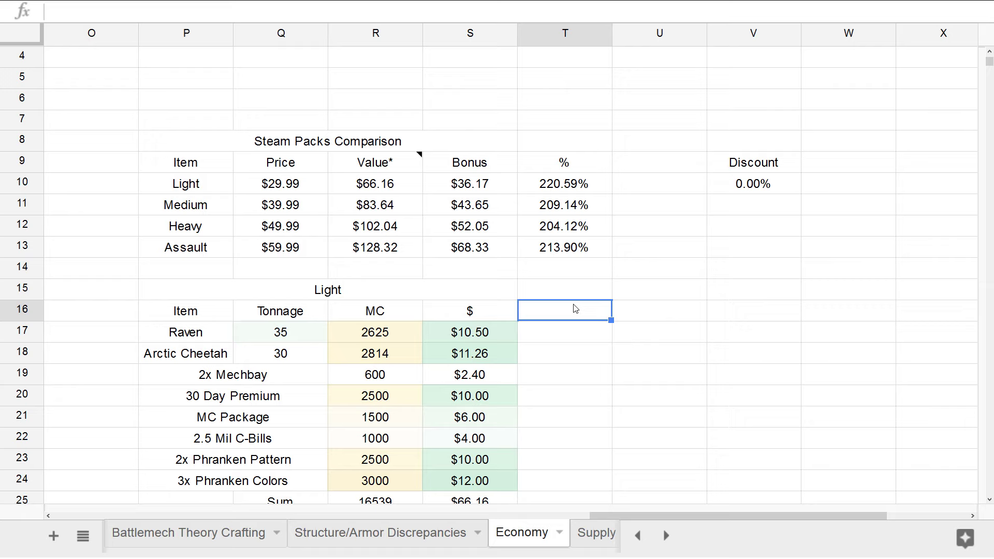
pyautogui.click(374, 188)
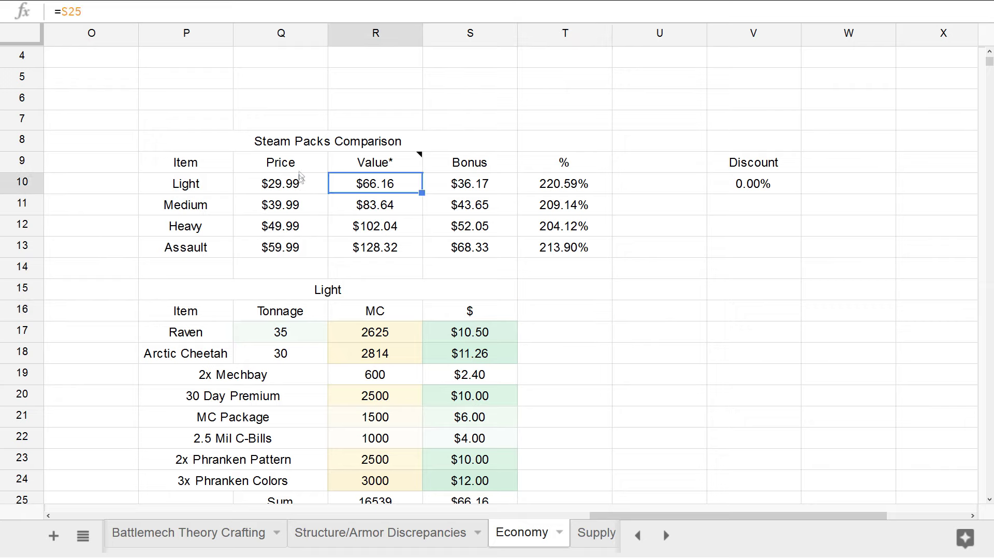
pyautogui.click(574, 185)
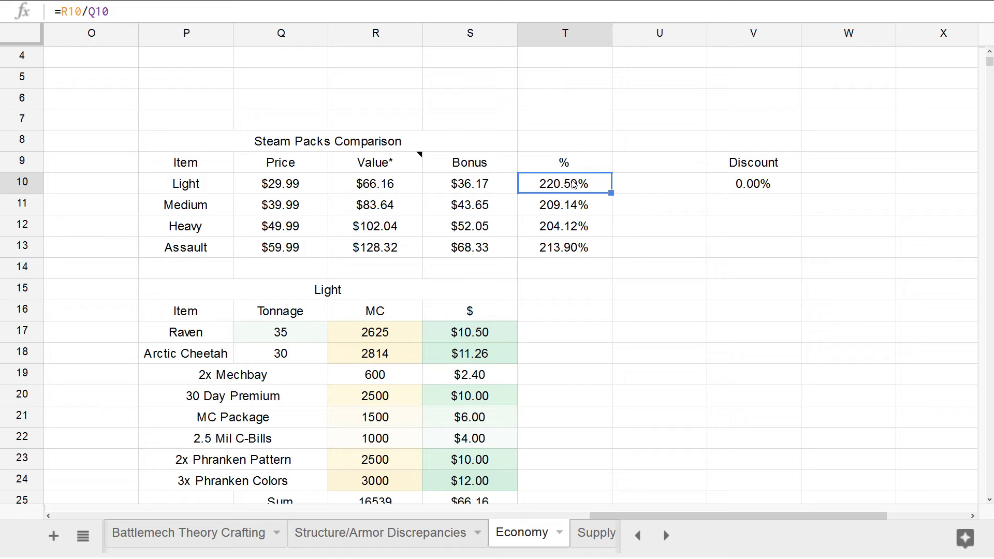
pyautogui.click(661, 299)
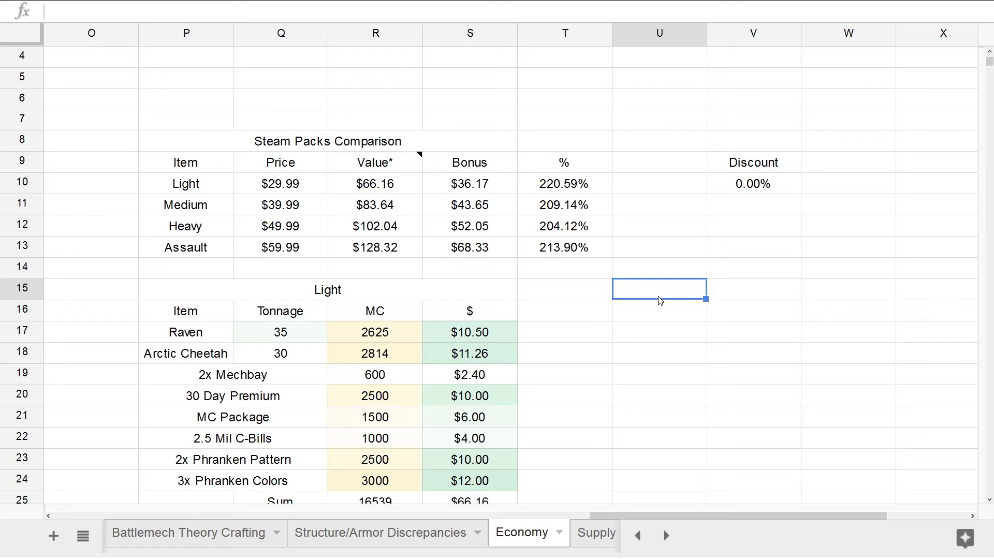
pyautogui.scroll(-1, 632, 376)
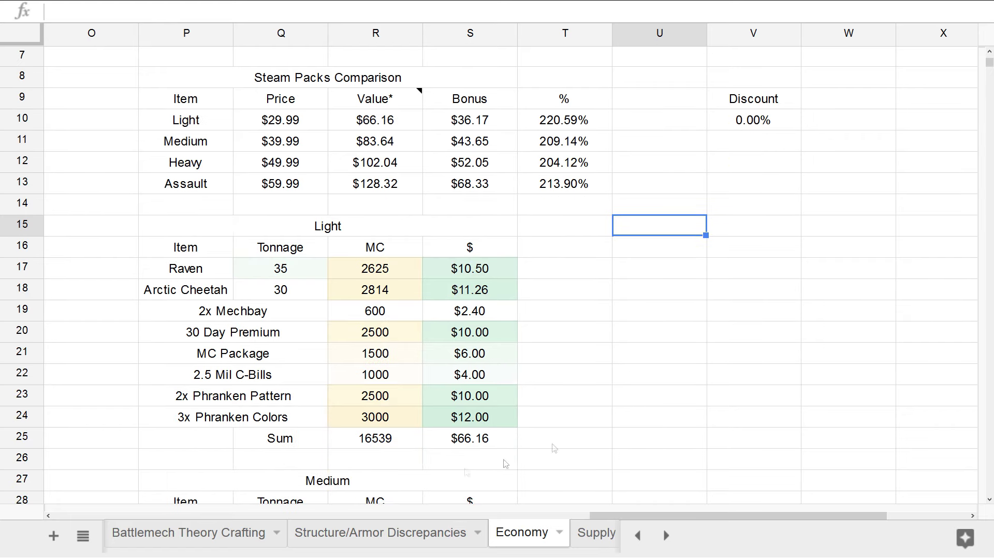
pyautogui.moveTo(273, 420)
pyautogui.mouseDown()
pyautogui.moveTo(490, 409)
pyautogui.moveTo(503, 428)
pyautogui.mouseUp()
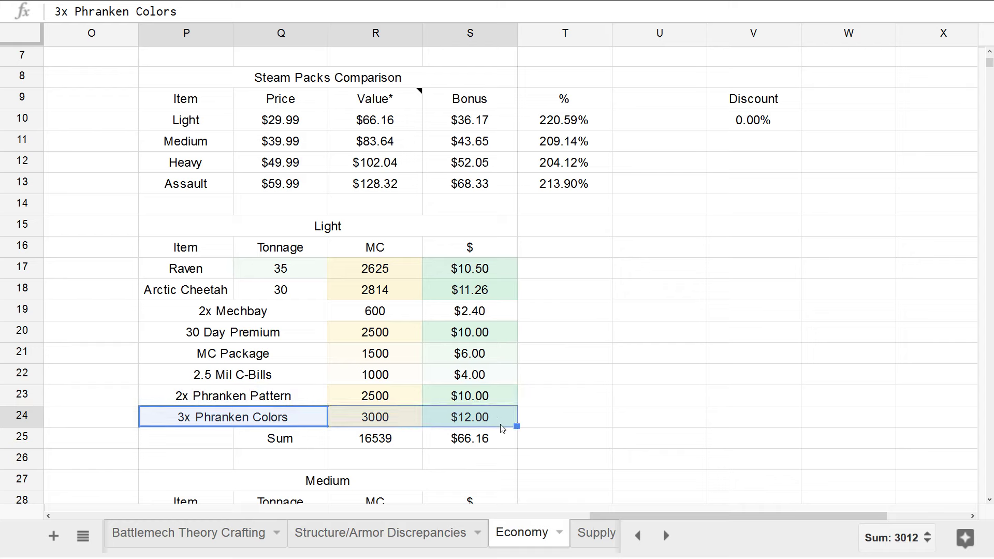
pyautogui.scroll(1, 684, 337)
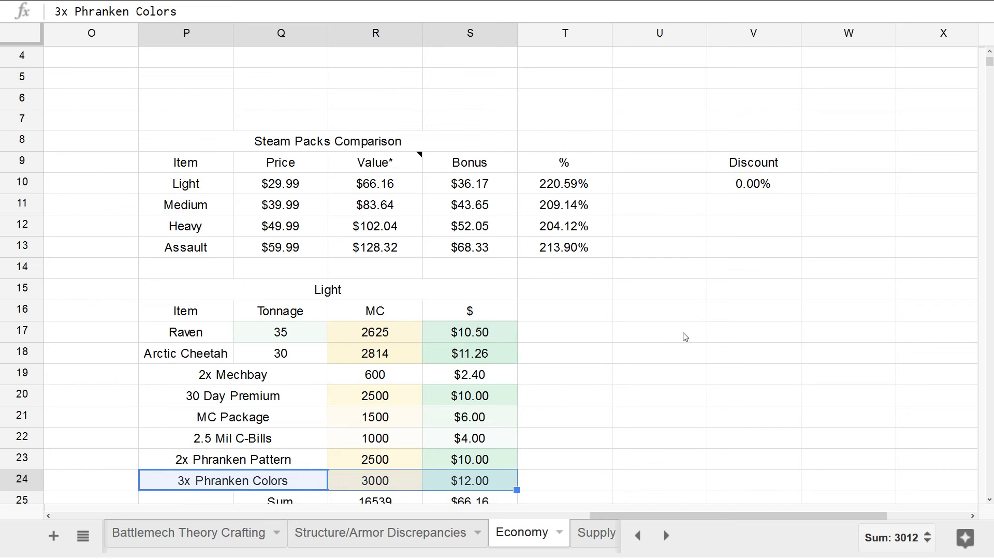
pyautogui.scroll(-1, 686, 337)
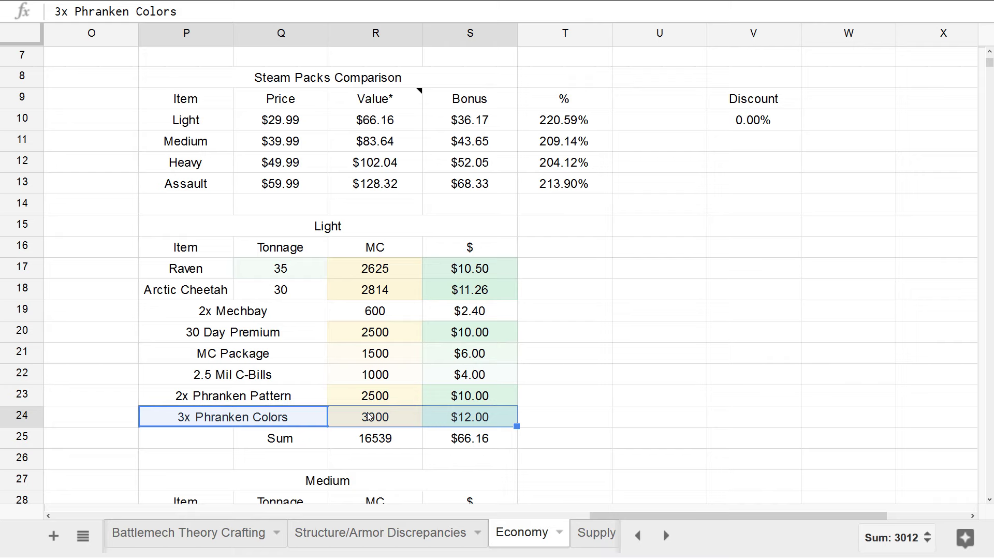
pyautogui.click(564, 120)
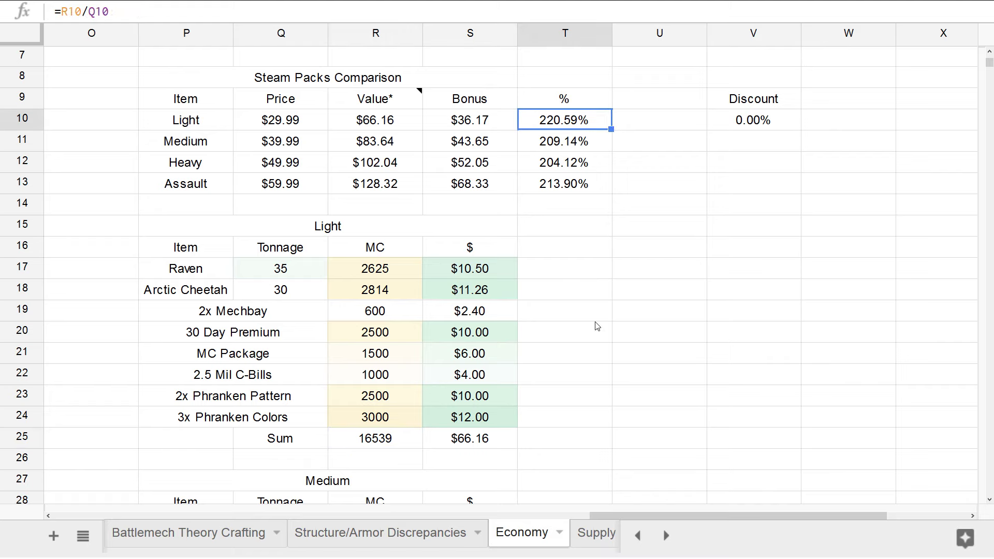
pyautogui.click(574, 148)
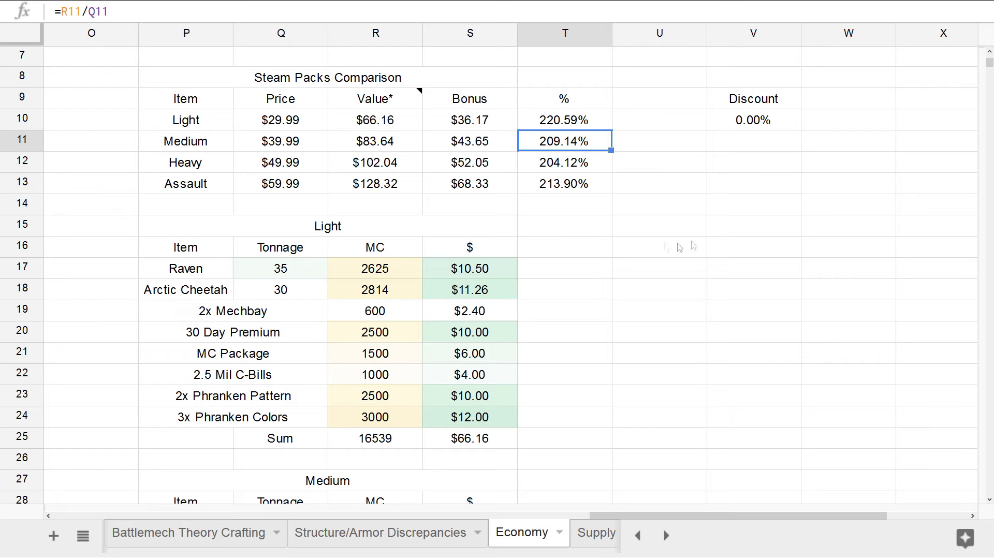
# Step: Enter 40 as the discount in V10
pyautogui.click(735, 234)
pyautogui.click(744, 127)
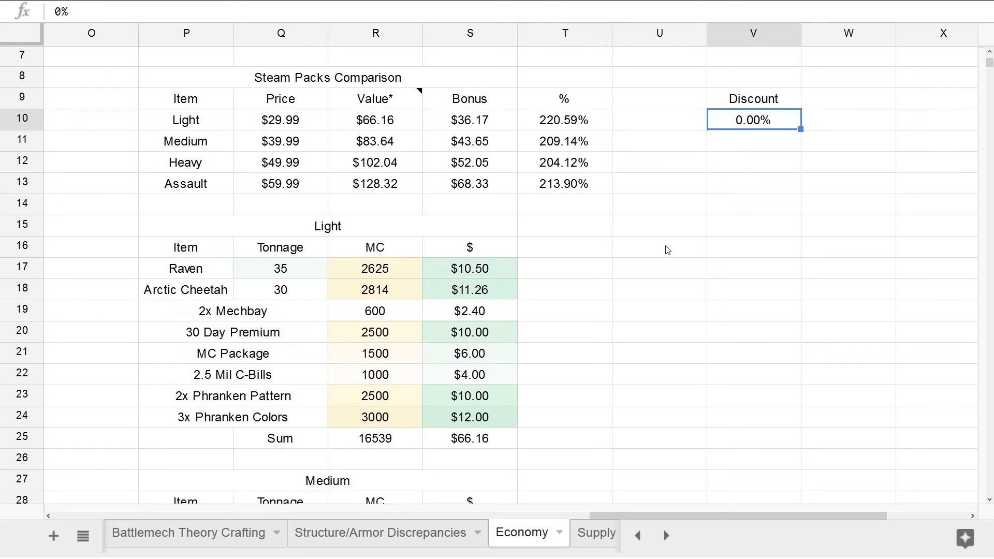
pyautogui.scroll(1, 657, 279)
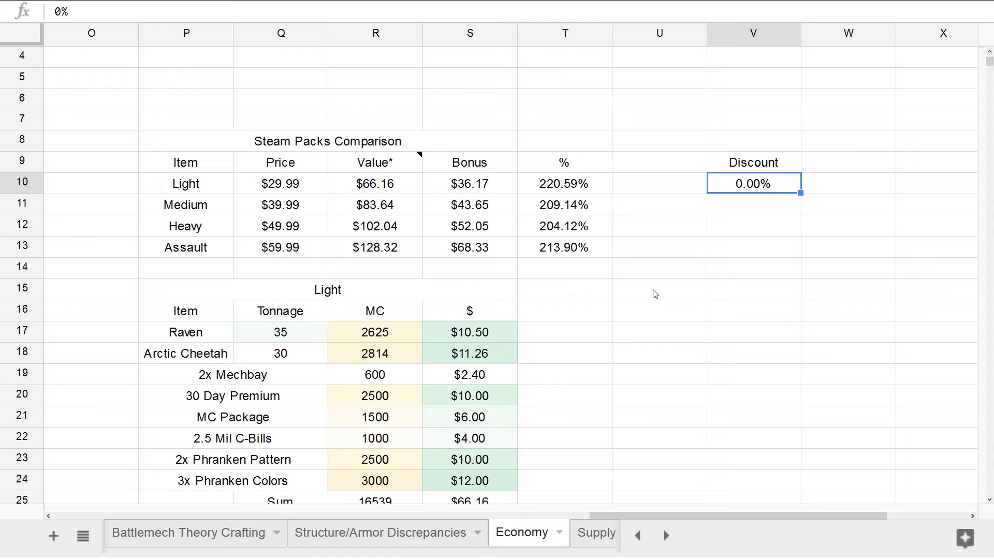
pyautogui.write('40')
pyautogui.press('Return')
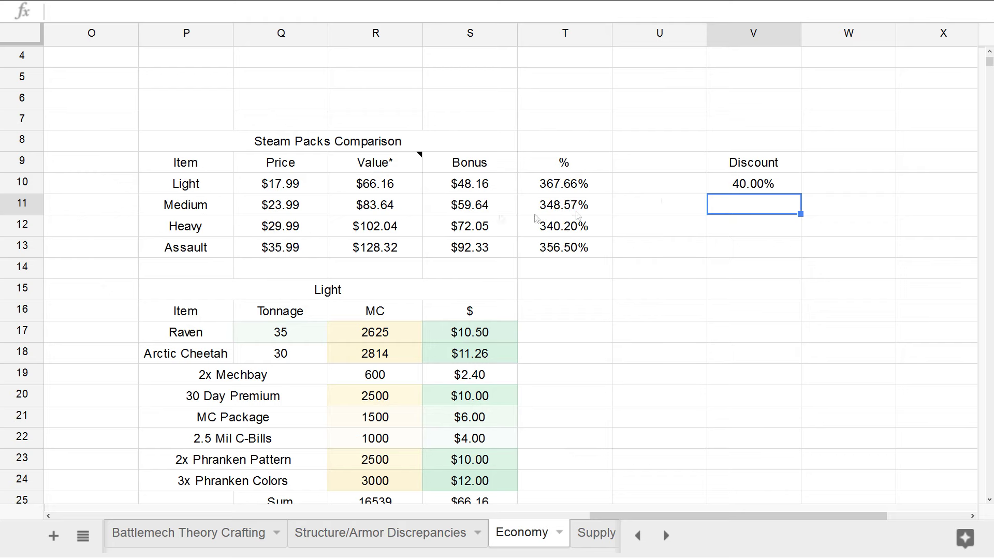
# Step: Check the Light pack's discounted price, bonus and value percentage formulas in Q10, S10 and T10
pyautogui.click(324, 192)
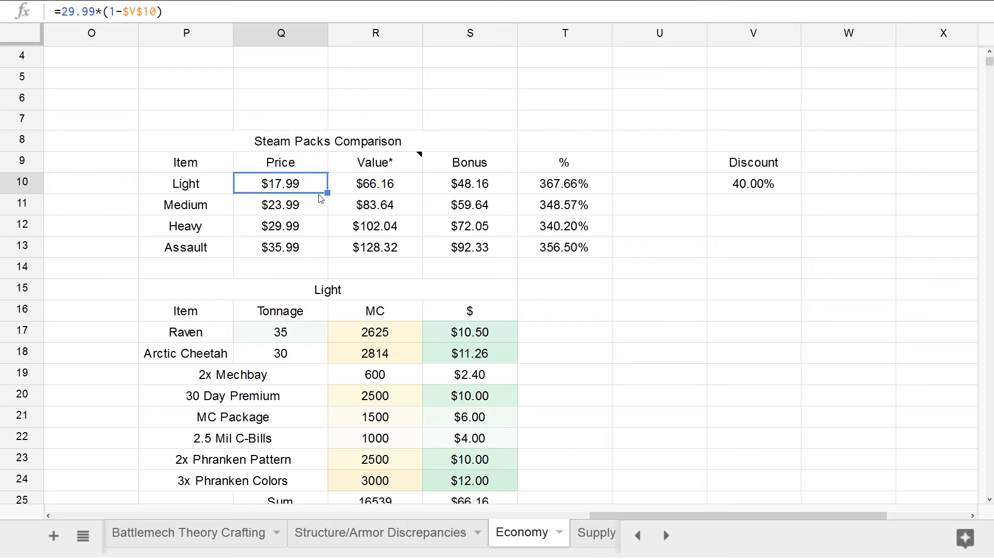
pyautogui.click(471, 184)
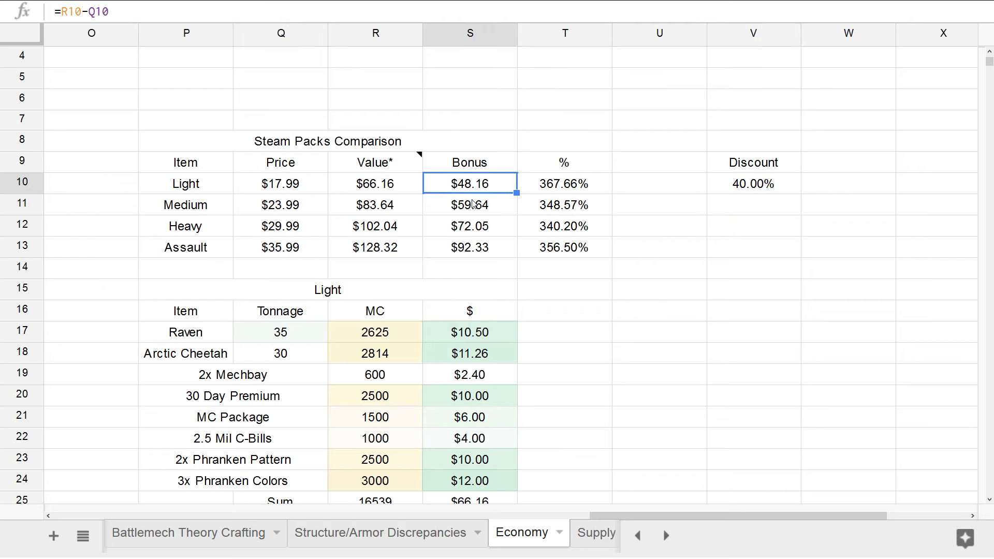
pyautogui.click(567, 184)
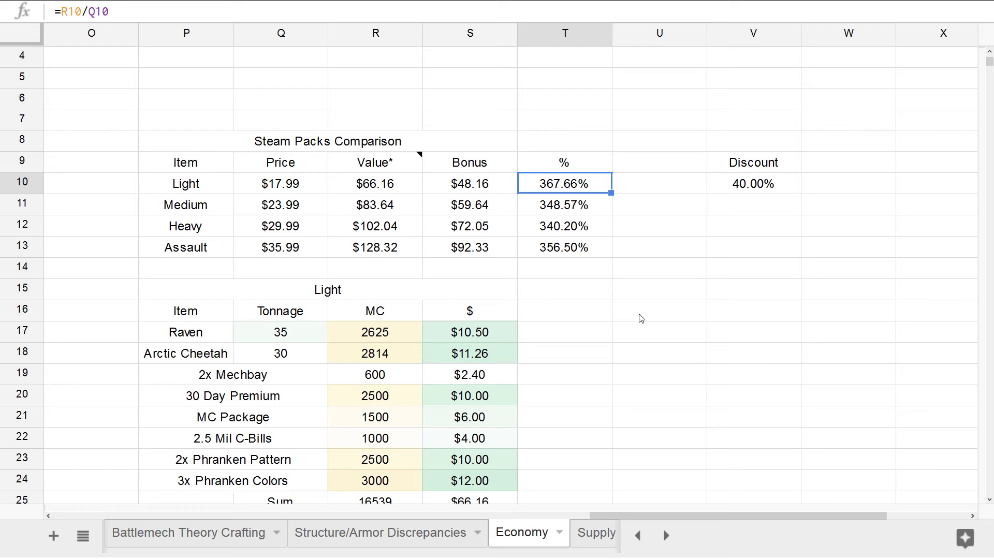
# Step: Highlight the Arctic Cheetah and Raven rows of the Light table
pyautogui.scroll(-3, 641, 318)
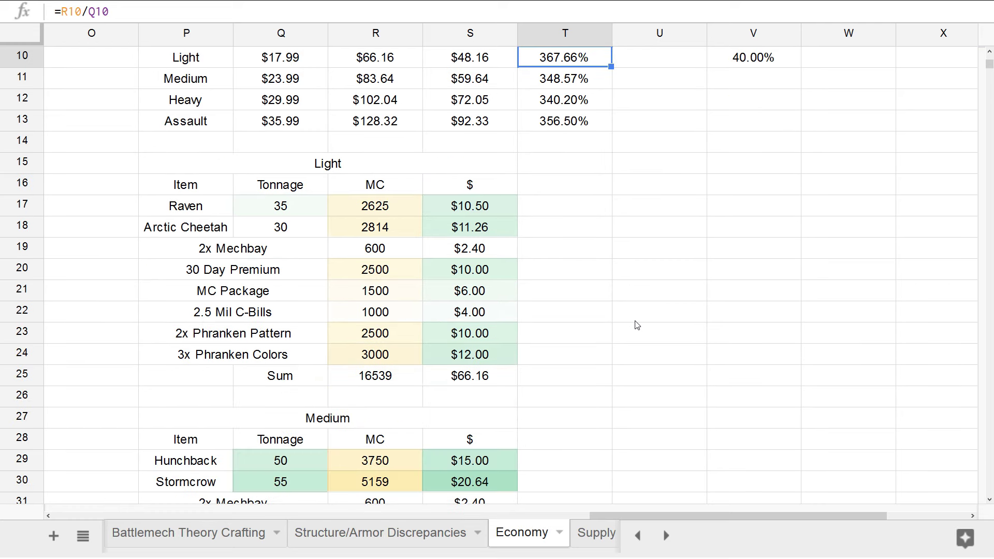
pyautogui.moveTo(331, 164); pyautogui.dragTo(386, 376)
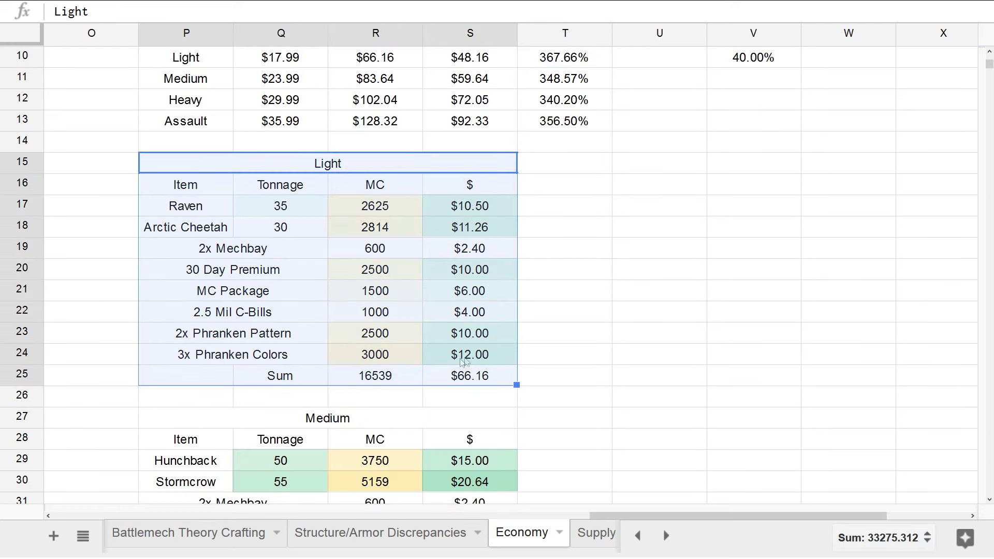
pyautogui.moveTo(202, 233); pyautogui.dragTo(284, 232)
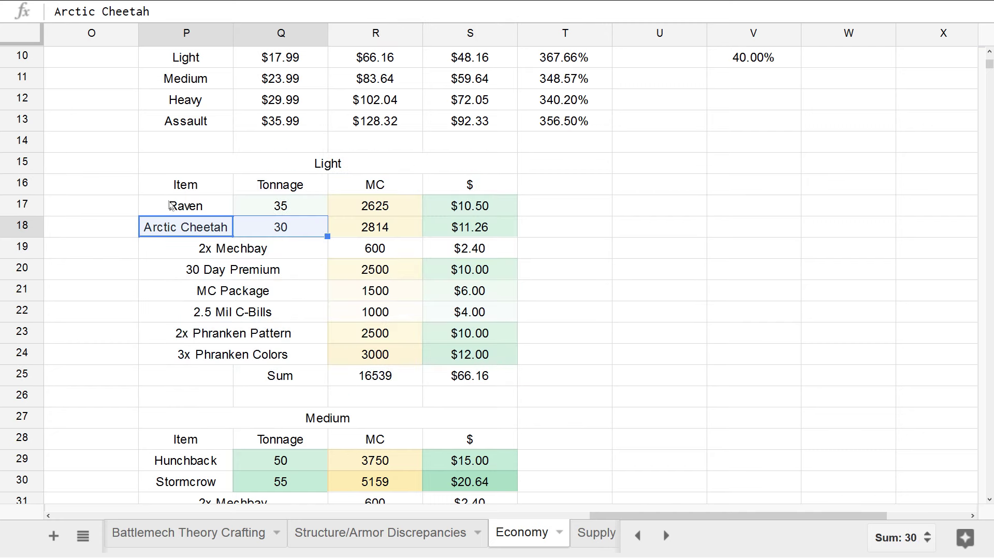
pyautogui.moveTo(170, 206); pyautogui.dragTo(284, 211)
pyautogui.click(579, 256)
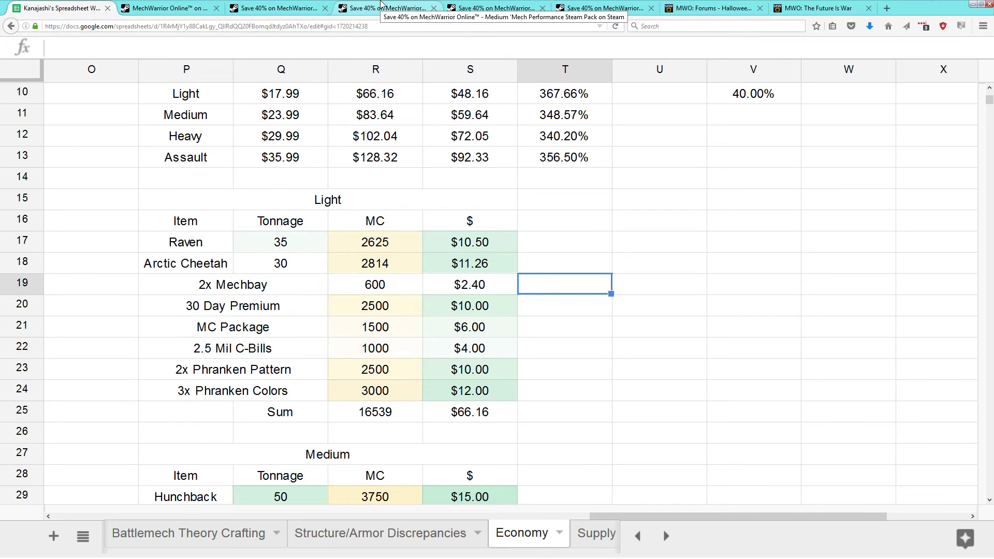
pyautogui.click(331, 7)
pyautogui.scroll(-8, 166, 276)
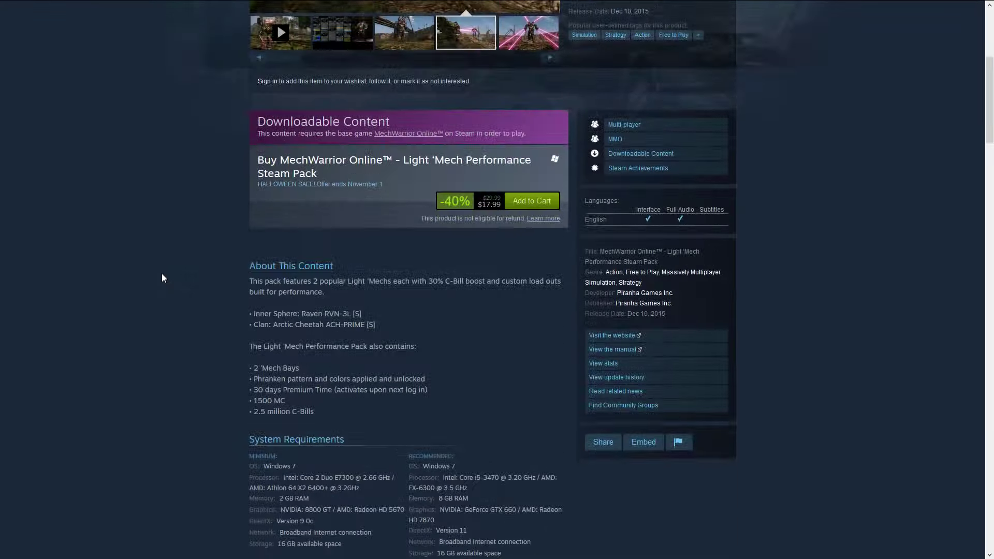
pyautogui.moveTo(301, 196); pyautogui.dragTo(396, 196)
pyautogui.click(399, 197)
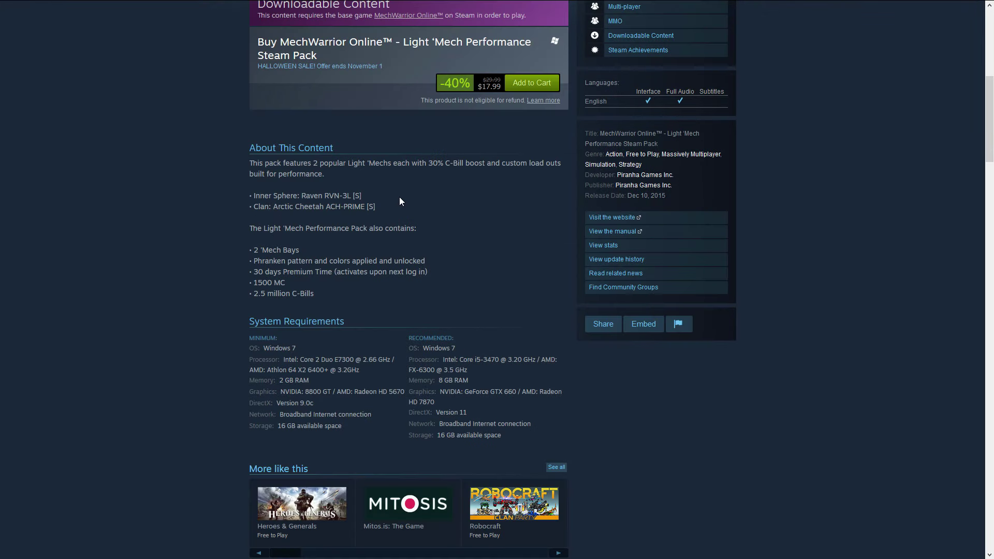
pyautogui.scroll(1, 399, 197)
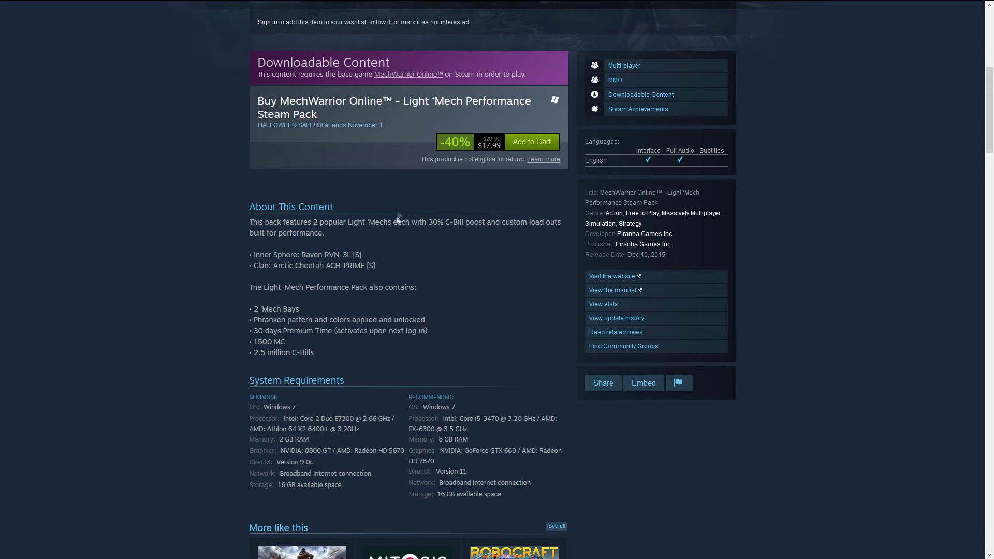
pyautogui.click(422, 4)
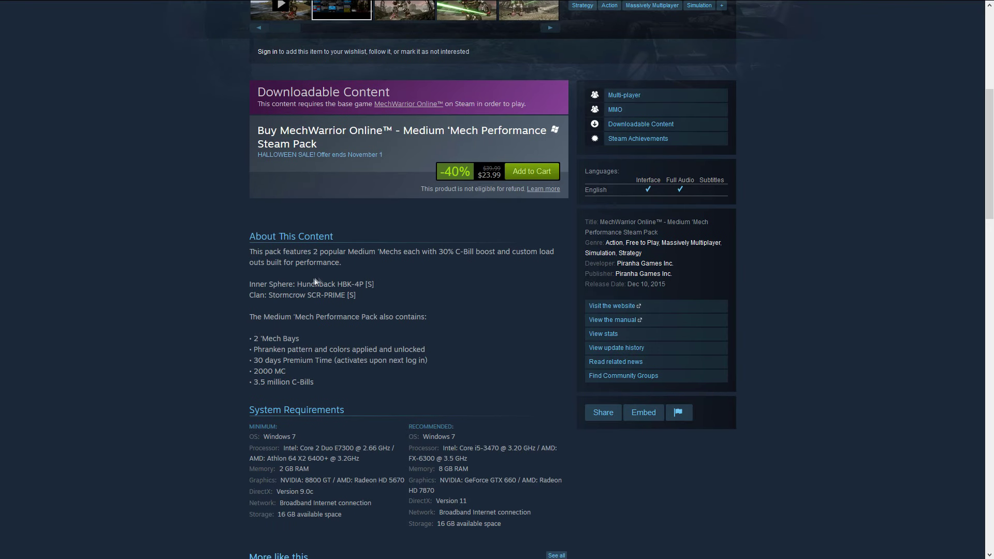
pyautogui.moveTo(269, 294); pyautogui.dragTo(372, 304)
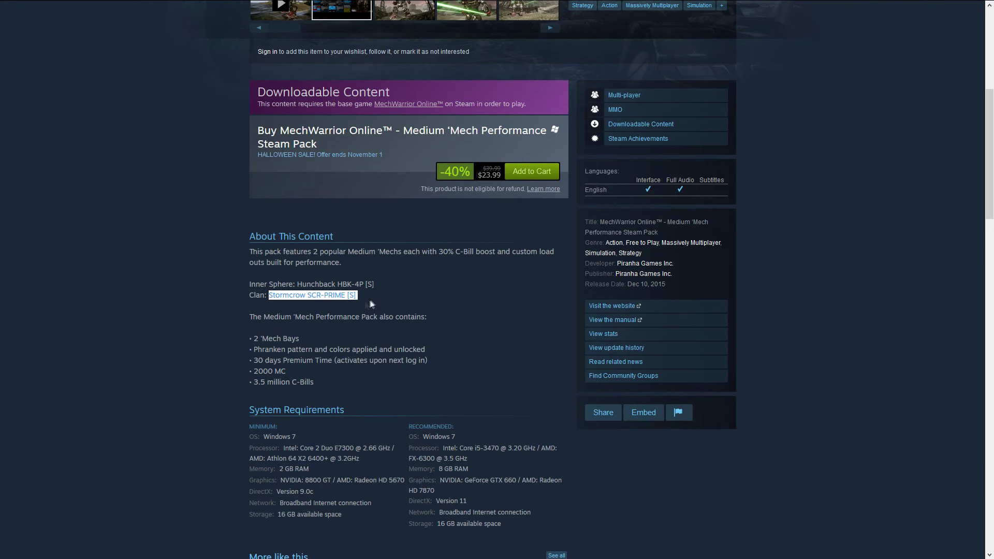
pyautogui.click(340, 294)
pyautogui.moveTo(298, 284); pyautogui.dragTo(375, 285)
pyautogui.hotkey('ctrl', 'Tab')
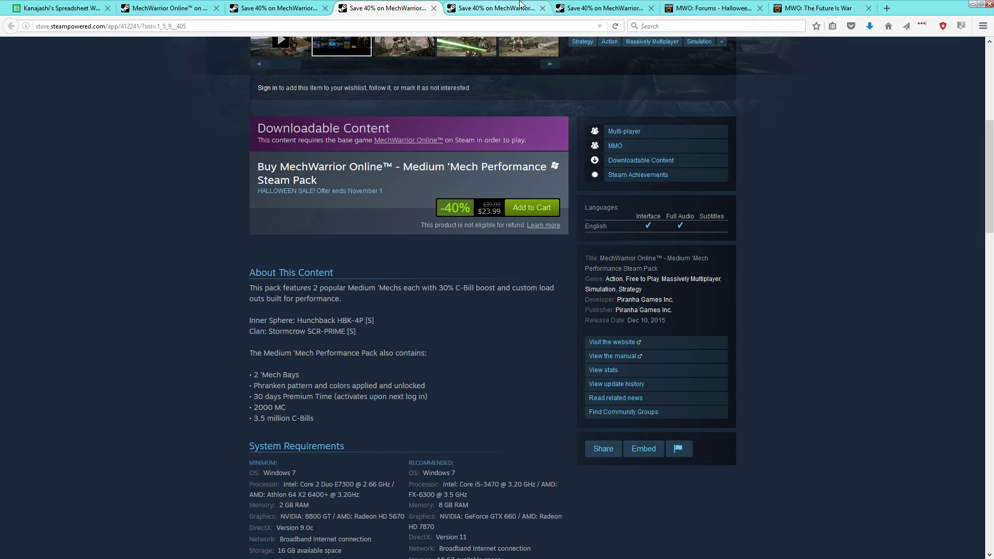
pyautogui.moveTo(299, 314); pyautogui.dragTo(384, 315)
pyautogui.click(317, 335)
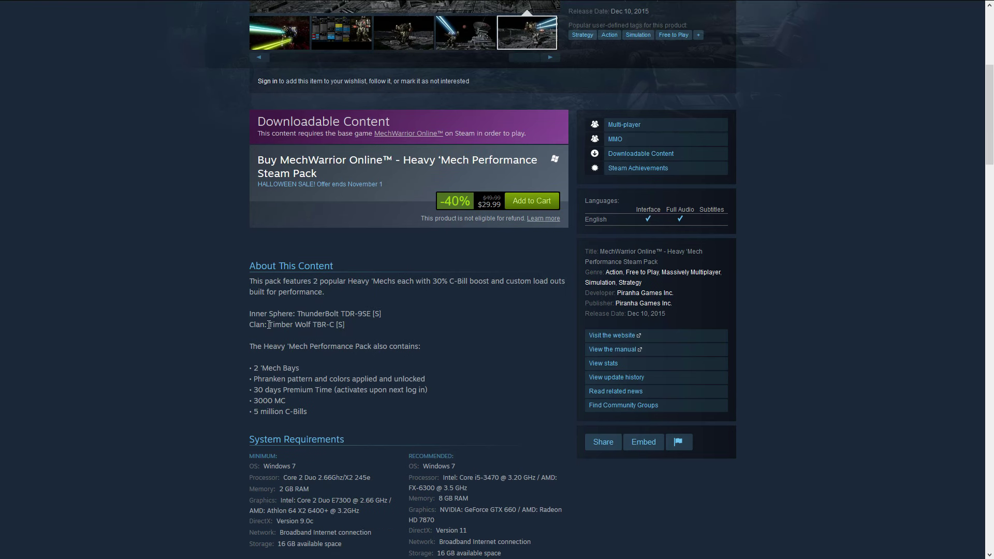
pyautogui.moveTo(268, 325); pyautogui.dragTo(339, 327)
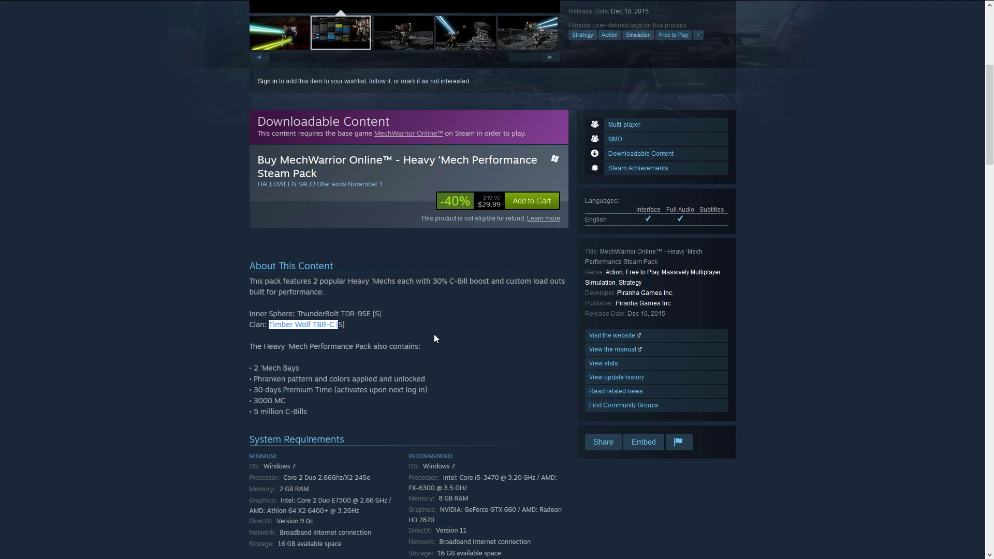
pyautogui.click(434, 334)
pyautogui.moveTo(671, 4)
pyautogui.hotkey('ctrl', 'pageup')
pyautogui.hotkey('ctrl', 'pageup')
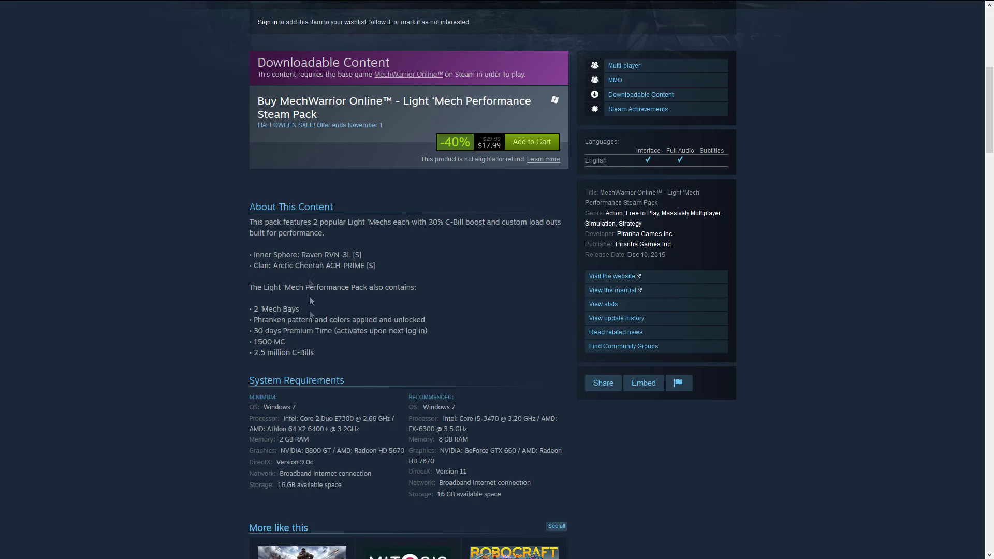
pyautogui.click(639, 5)
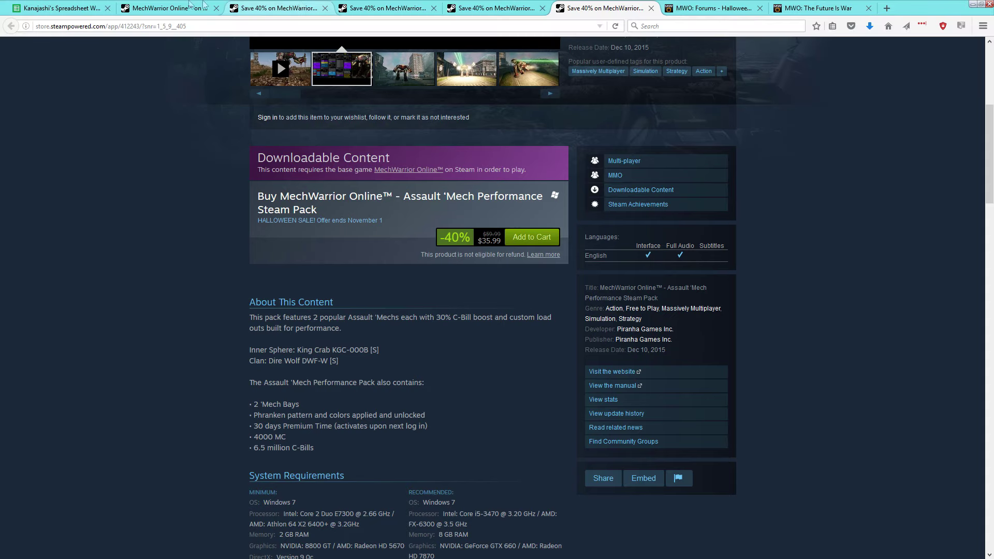
pyautogui.click(62, 7)
pyautogui.click(712, 331)
pyautogui.scroll(3, 702, 330)
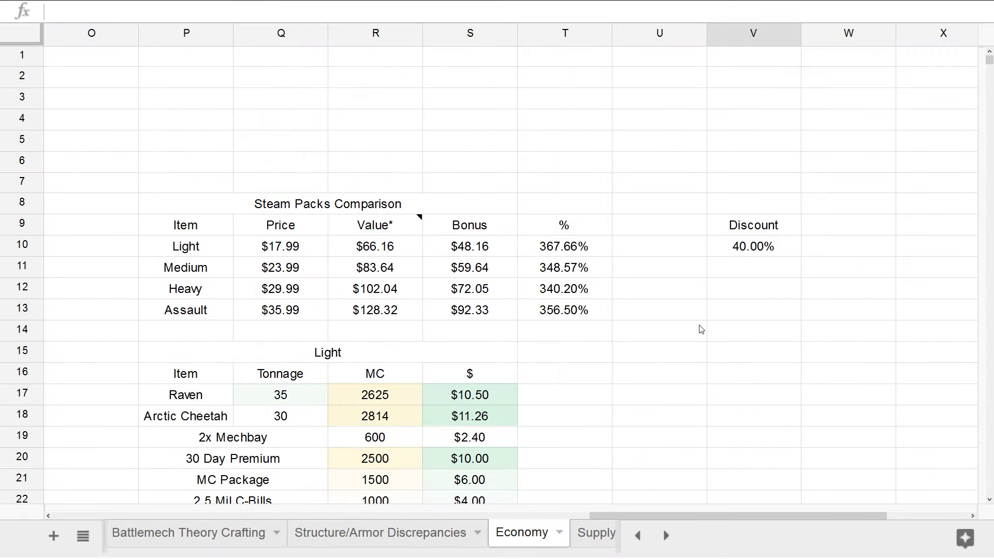
pyautogui.scroll(-1, 702, 330)
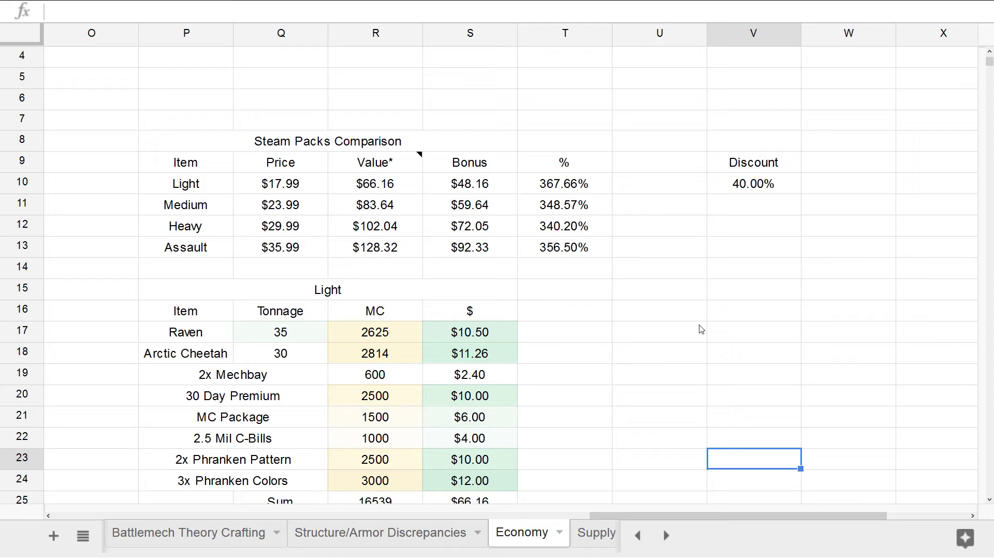
pyautogui.scroll(-8, 701, 330)
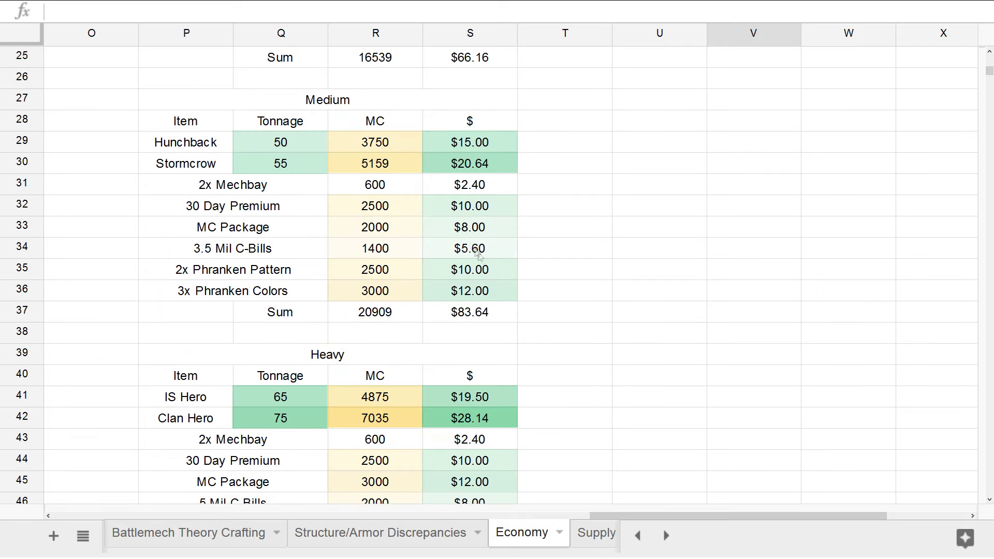
pyautogui.scroll(-3, 557, 309)
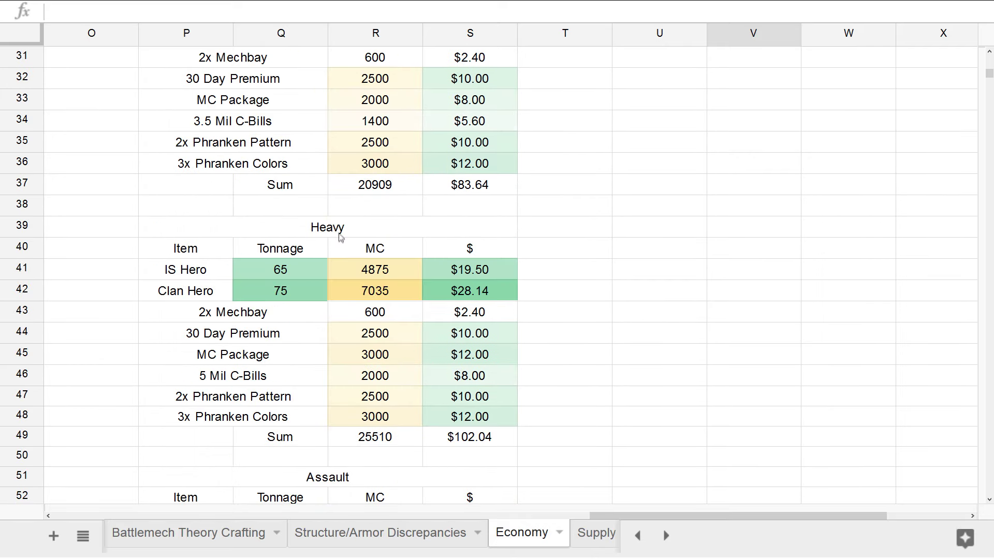
pyautogui.scroll(-3, 604, 264)
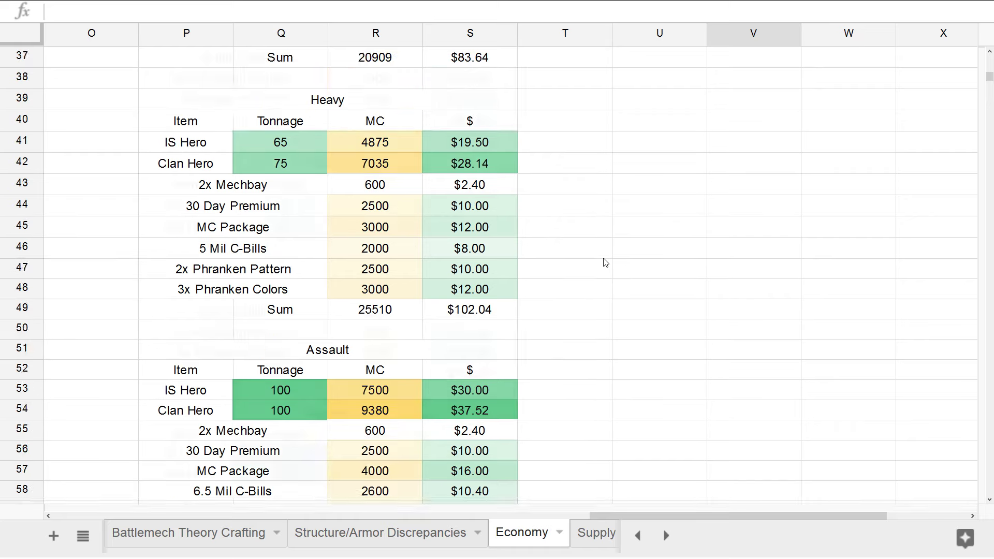
pyautogui.scroll(2, 603, 264)
pyautogui.click(186, 226)
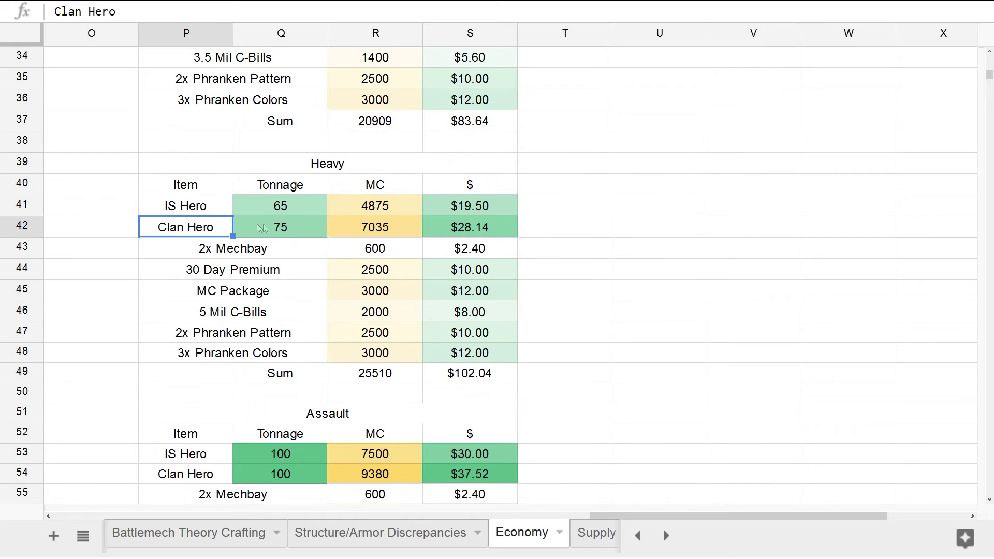
pyautogui.click(277, 228)
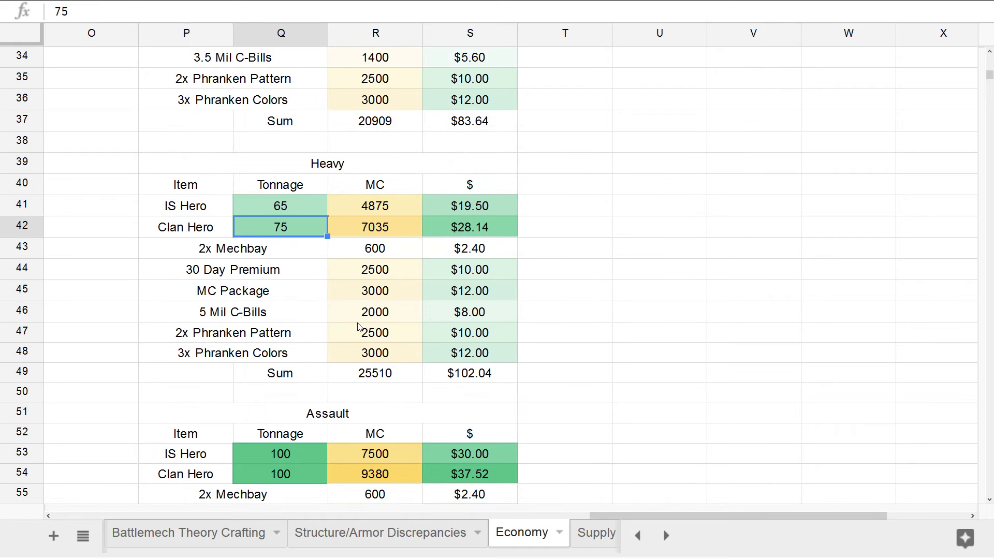
pyautogui.scroll(-2, 368, 306)
pyautogui.moveTo(319, 286); pyautogui.dragTo(302, 496)
pyautogui.click(299, 387)
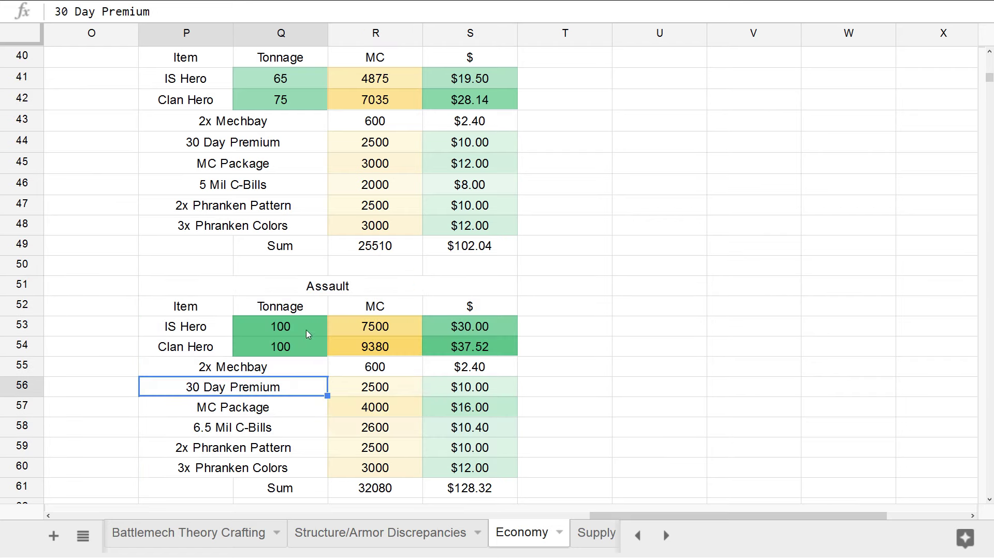
pyautogui.moveTo(306, 333); pyautogui.dragTo(217, 346)
pyautogui.click(615, 331)
pyautogui.scroll(5, 615, 331)
pyautogui.scroll(2, 274, 308)
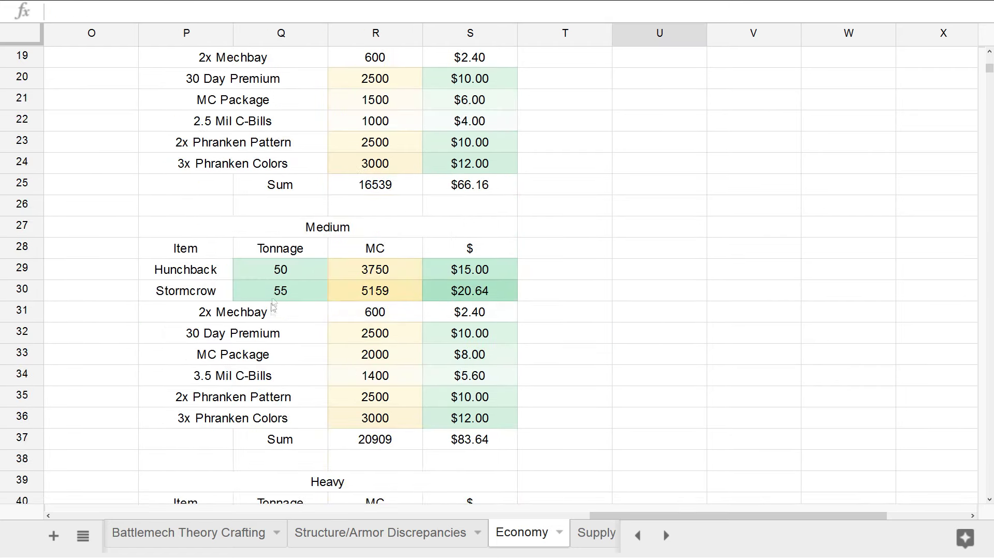
pyautogui.scroll(6, 297, 299)
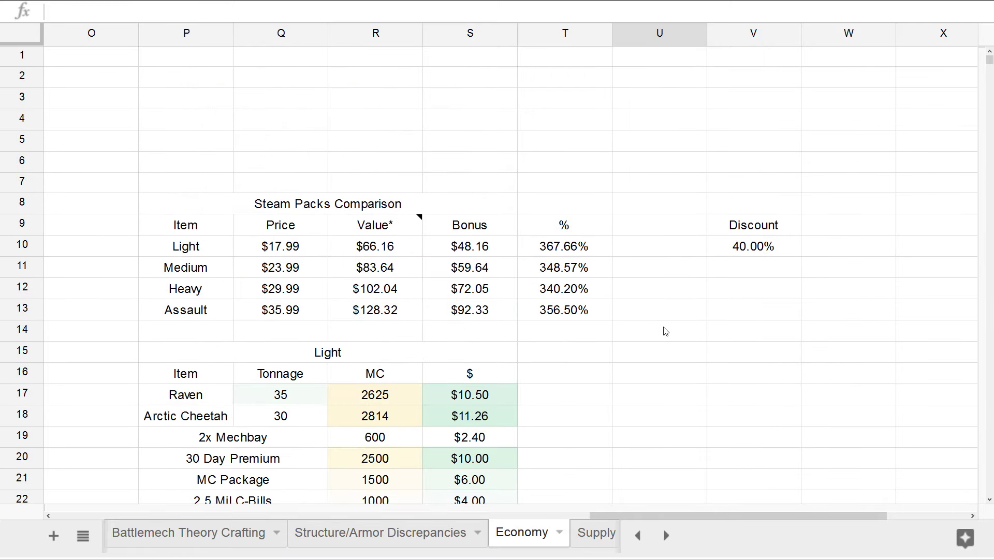
pyautogui.scroll(-2, 666, 331)
pyautogui.click(666, 331)
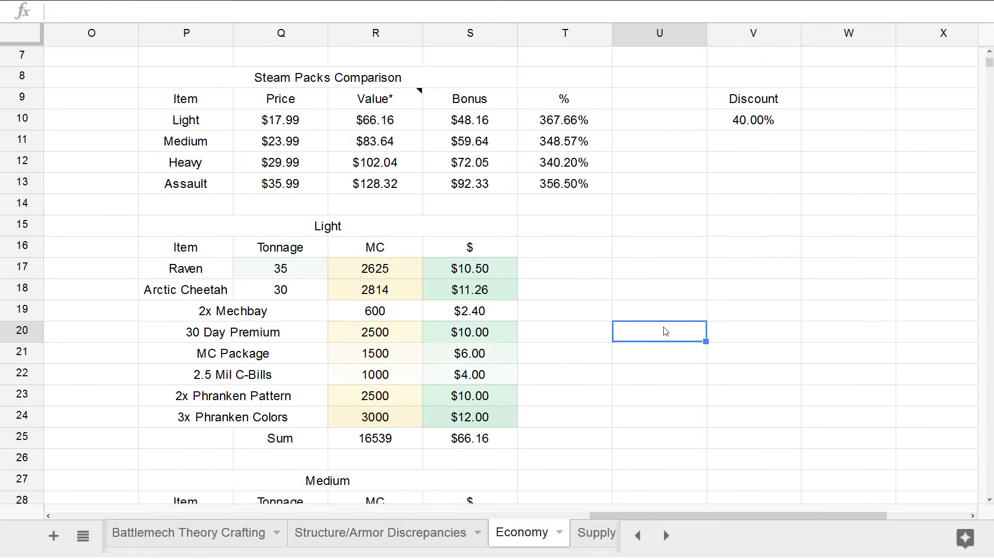